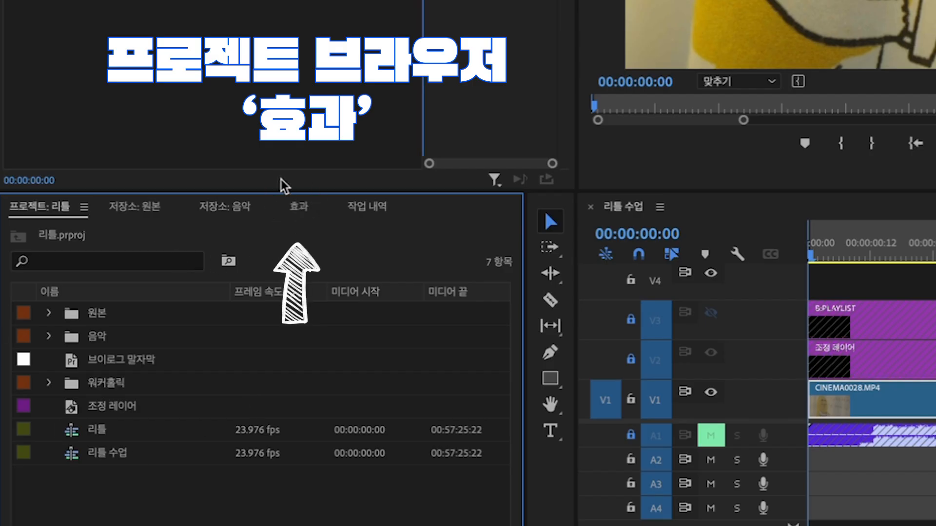
Show the effects library, expand the 비디오 효과 (Video Effects) folder and browse its subfolders.
{"action": "left_click", "coordinate": [301, 209]}
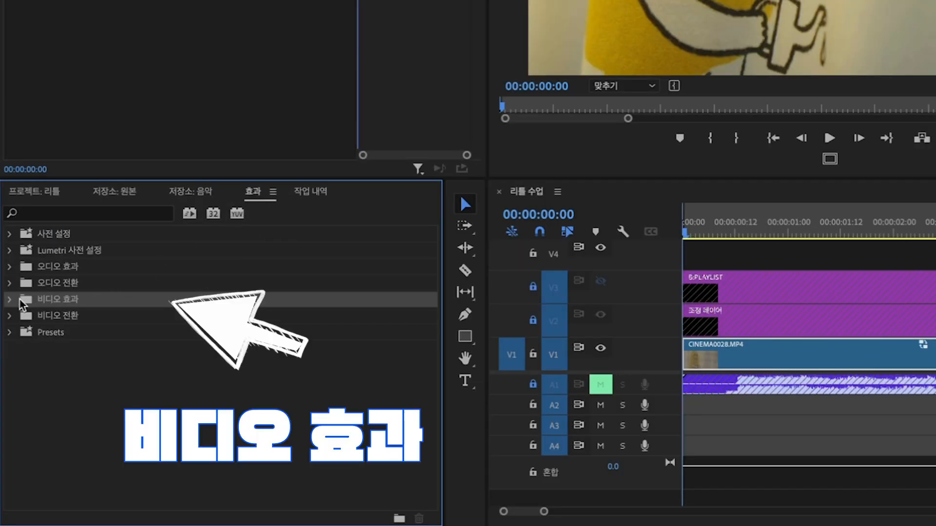
{"action": "left_click", "coordinate": [9, 299]}
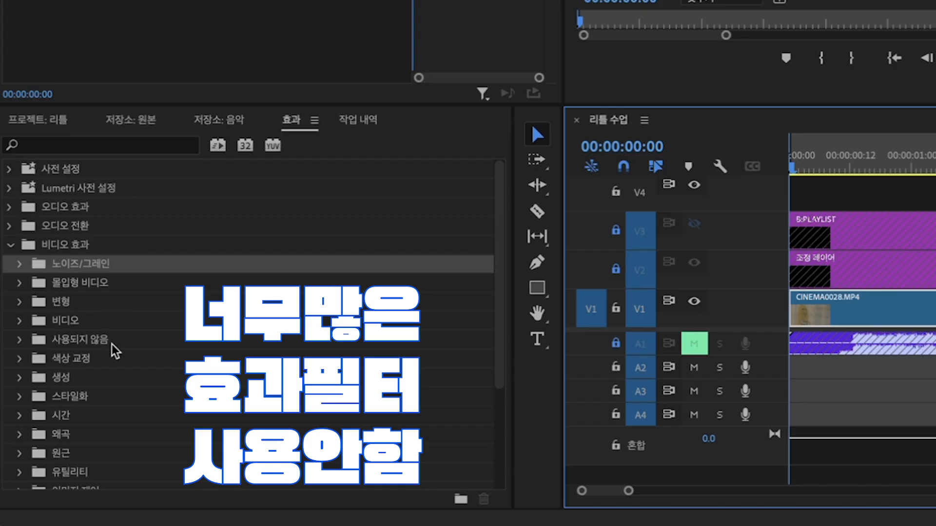
{"action": "scroll", "coordinate": [115, 350], "scroll_direction": "down", "scroll_amount": 3}
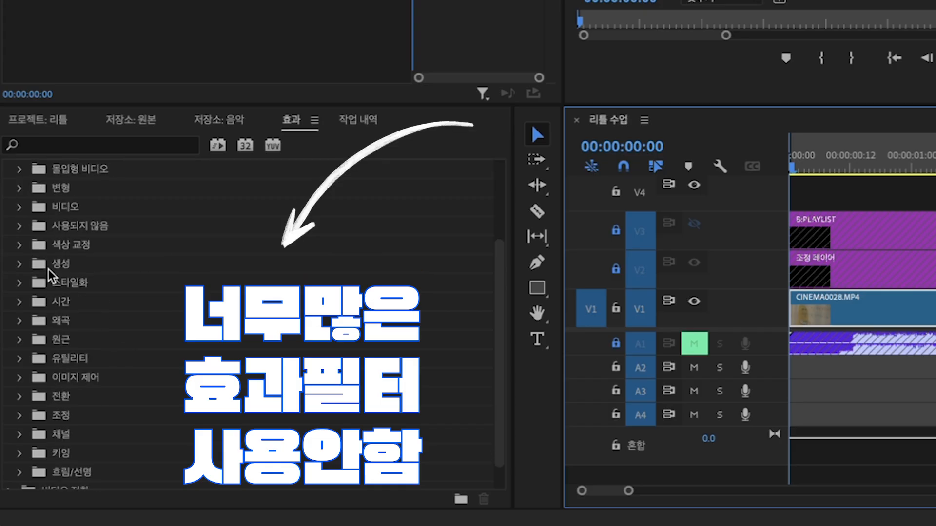
{"action": "scroll", "coordinate": [165, 403], "scroll_direction": "up", "scroll_amount": 3}
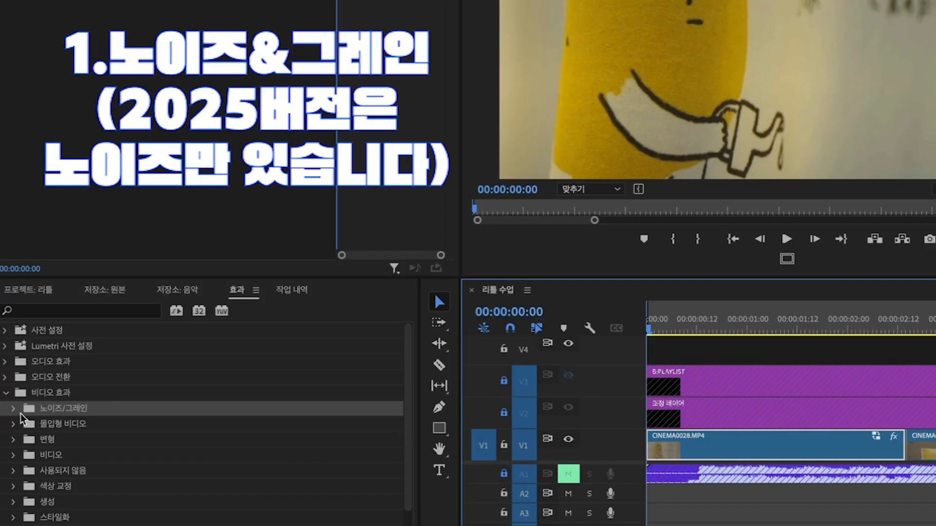
Apply the 노이즈 (Noise) effect from the 노이즈/그레인 folder to the CINEMA0028.MP4 clip on track V1.
{"action": "left_click", "coordinate": [13, 410]}
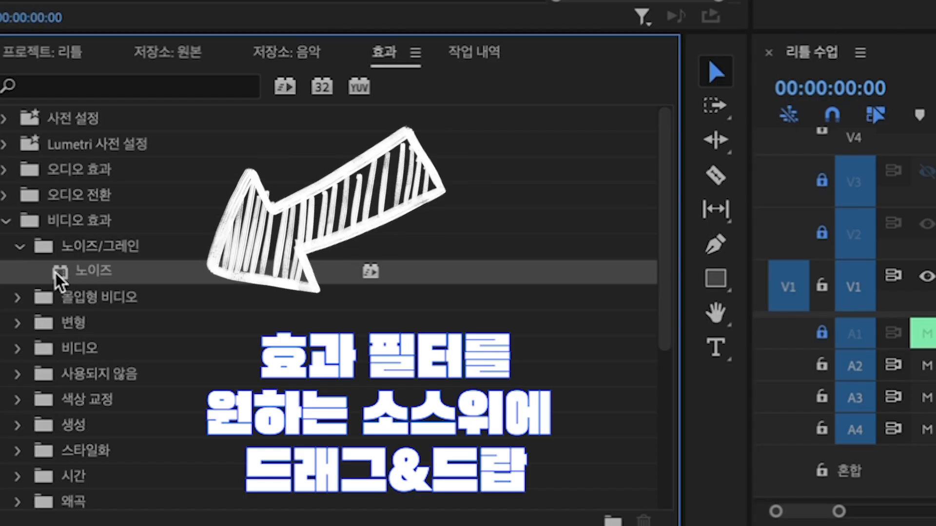
{"action": "left_click_drag", "start_coordinate": [59, 273], "coordinate": [506, 423]}
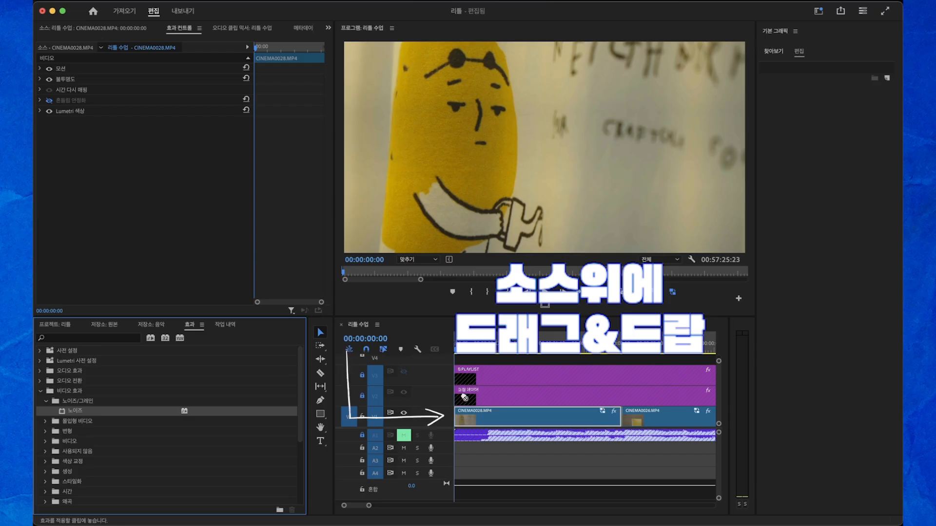
{"action": "left_click_drag", "start_coordinate": [464, 398], "coordinate": [459, 419]}
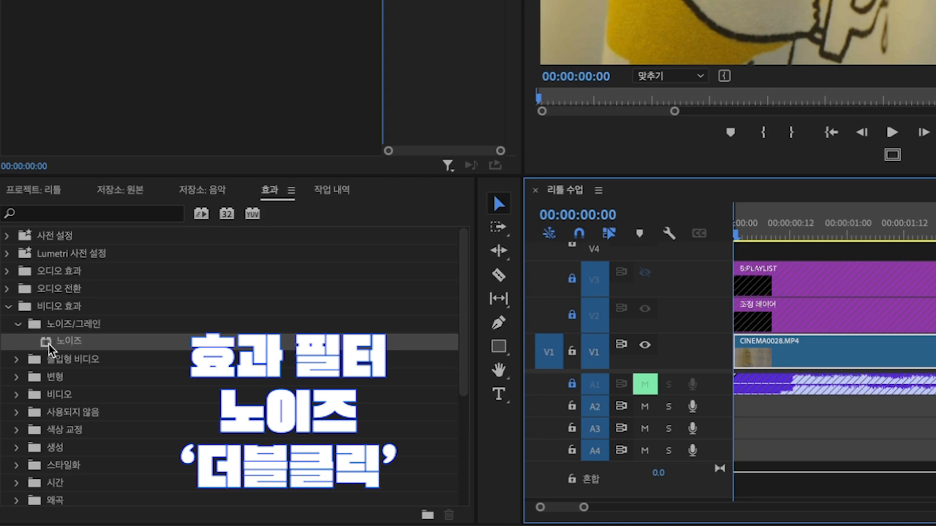
{"action": "double_click", "coordinate": [63, 341]}
{"action": "left_click", "coordinate": [48, 171]}
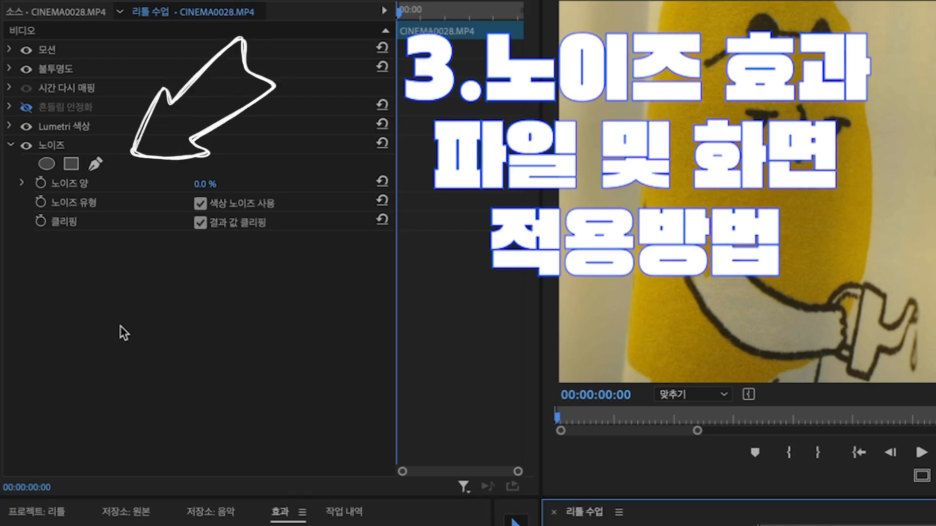
Set the clip's noise amount (노이즈 양) to 15% and scrub through the clip to check the grain.
{"action": "left_click", "coordinate": [79, 184]}
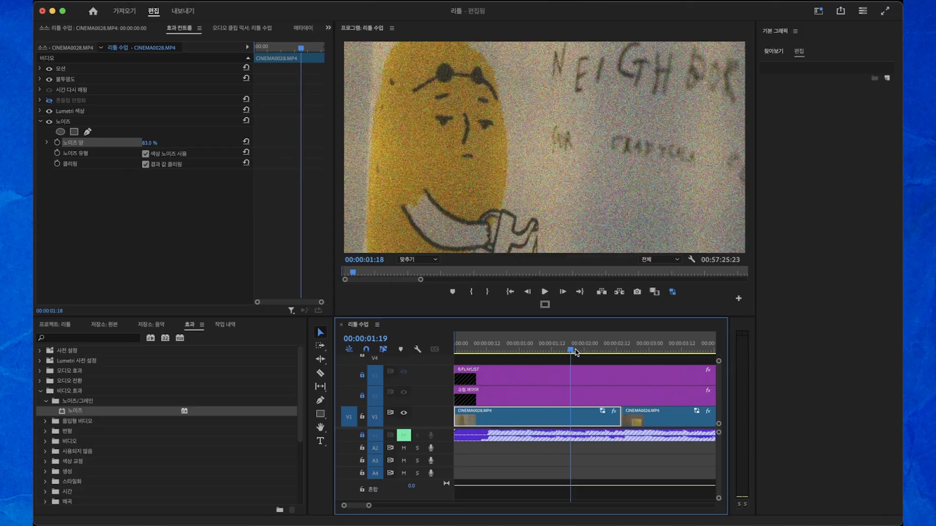
{"action": "left_click_drag", "start_coordinate": [699, 422], "coordinate": [664, 421]}
{"action": "left_click_drag", "start_coordinate": [548, 350], "coordinate": [494, 350]}
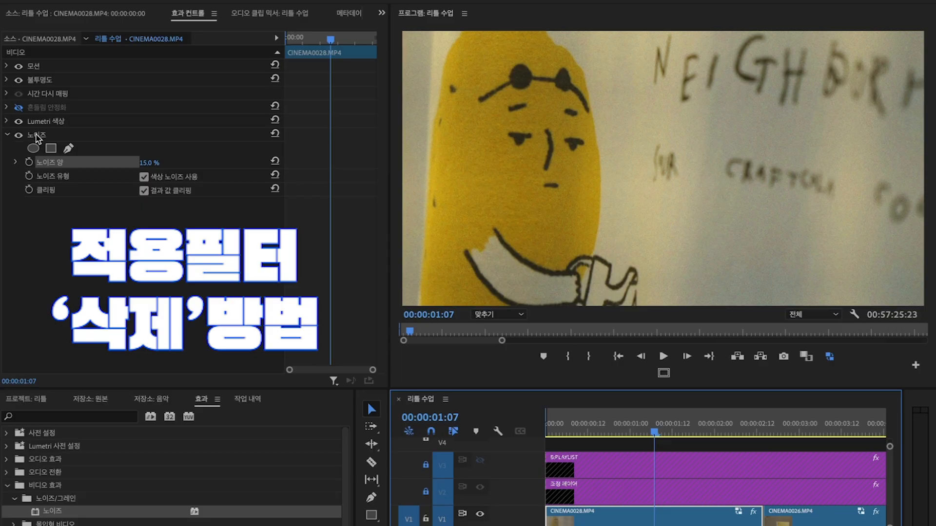
Remove the 노이즈 (Noise) effect from the CINEMA0028.MP4 clip.
{"action": "left_click", "coordinate": [105, 122]}
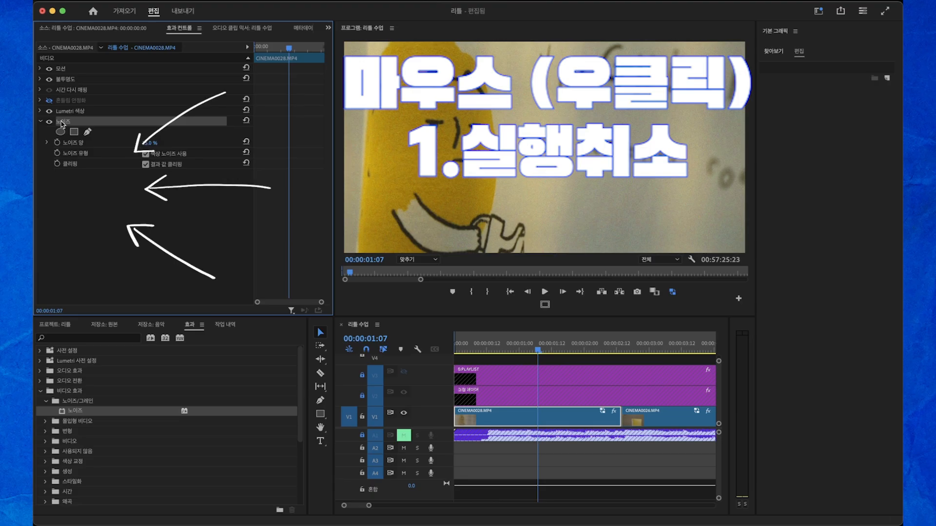
{"action": "right_click", "coordinate": [61, 320]}
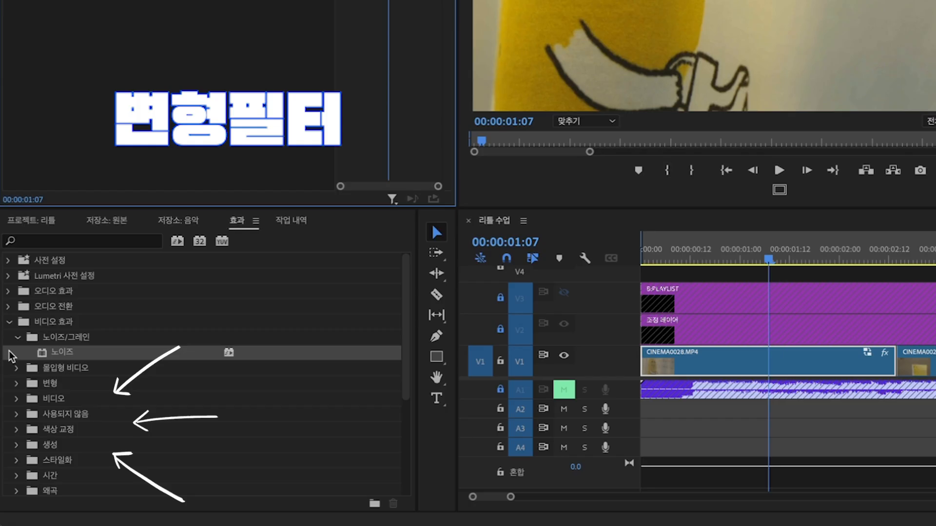
Collapse the 노이즈/그레인 folder and expand the 변형 (Transform) effects folder.
{"action": "left_click", "coordinate": [45, 401]}
{"action": "left_click", "coordinate": [46, 421]}
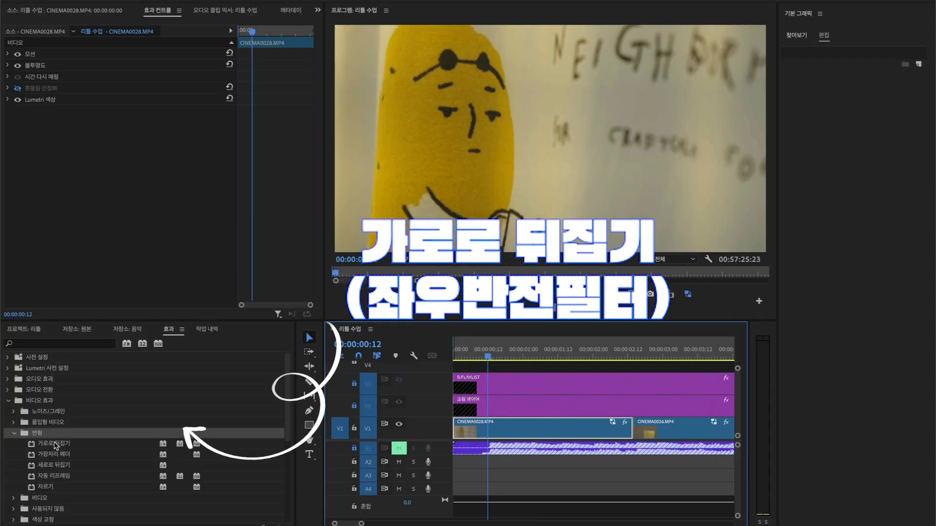
Try the 가로로 뒤집기 (Horizontal Flip) and 세로로 뒤집기 (Vertical Flip) effects on CINEMA0028.MP4, undoing each one.
{"action": "left_click", "coordinate": [43, 446]}
{"action": "left_click_drag", "start_coordinate": [195, 412], "coordinate": [552, 425]}
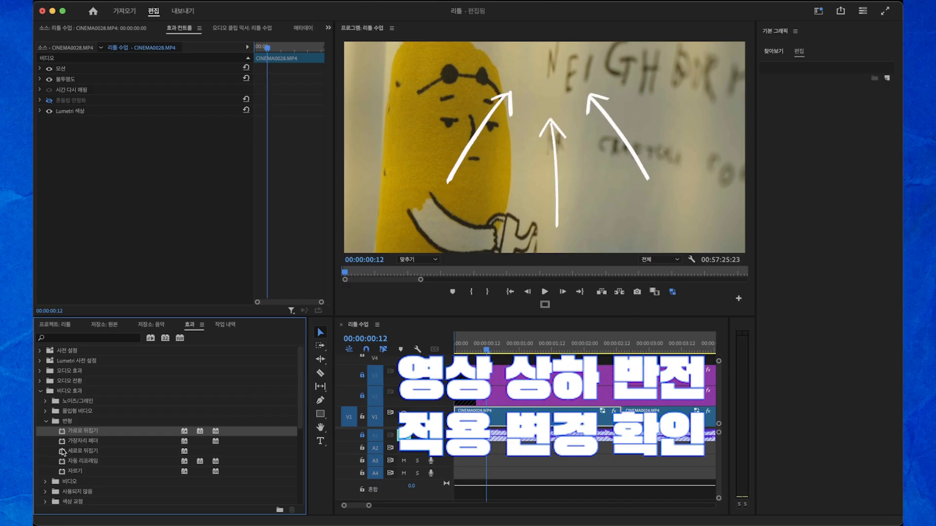
{"action": "left_click", "coordinate": [62, 451]}
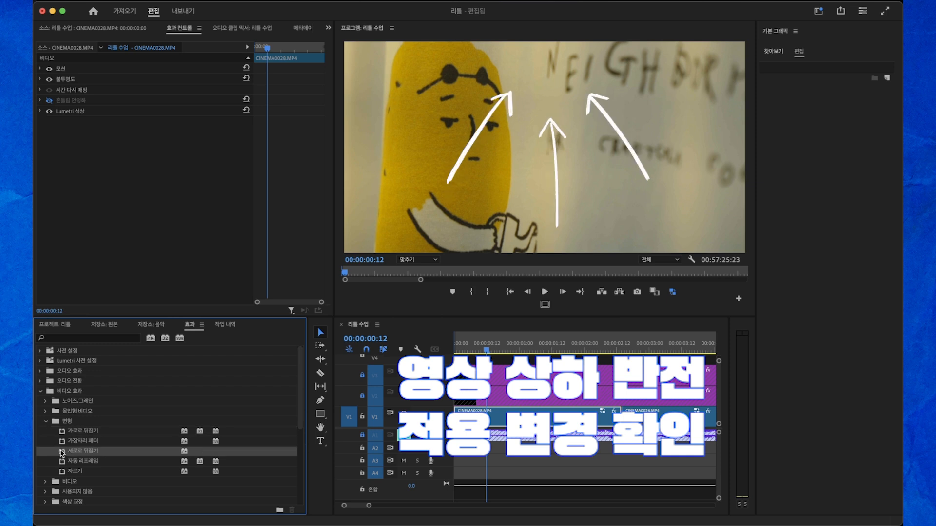
{"action": "double_click", "coordinate": [62, 452]}
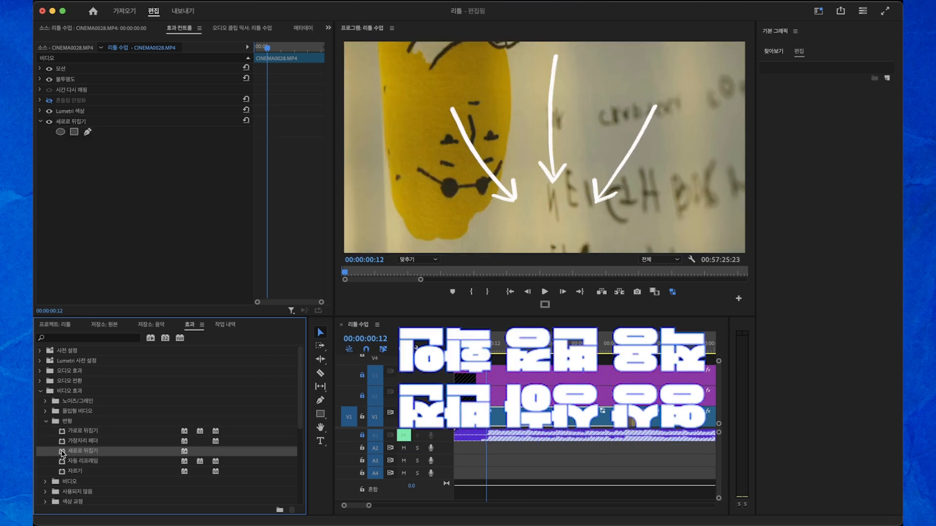
{"action": "key", "text": "super+z"}
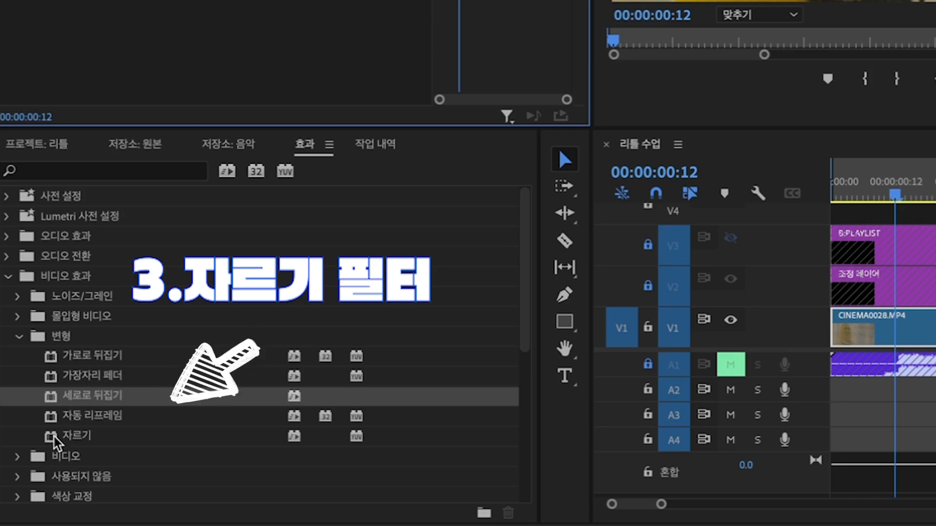
Line up CINEMA0015.MP4 and CINEMA0016.MP4 on track V1, select both and apply the 자르기 (Crop) effect to them.
{"action": "left_click", "coordinate": [55, 439]}
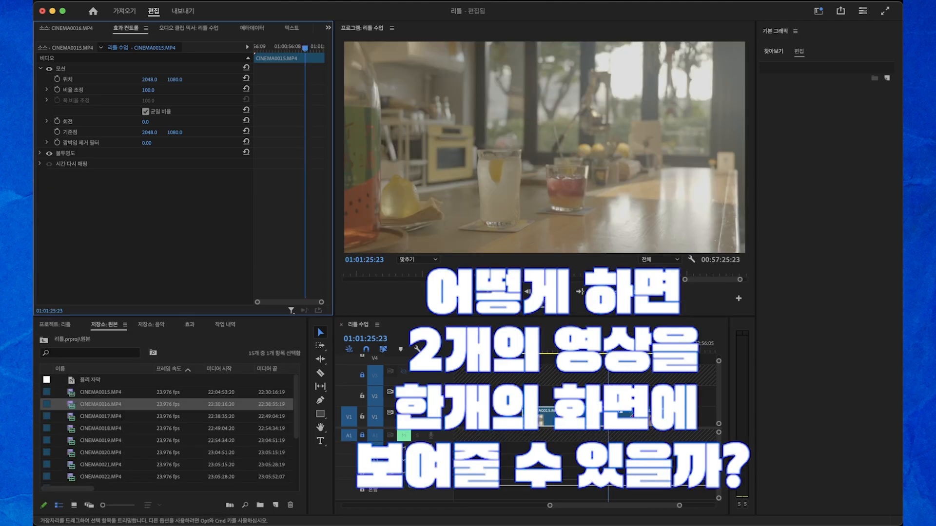
{"action": "left_click_drag", "start_coordinate": [632, 416], "coordinate": [597, 416]}
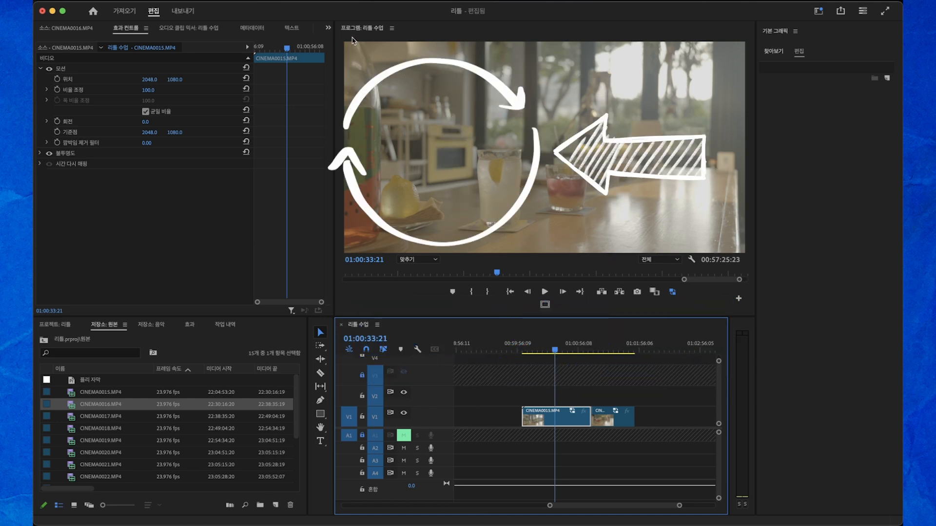
{"action": "left_click", "coordinate": [613, 351]}
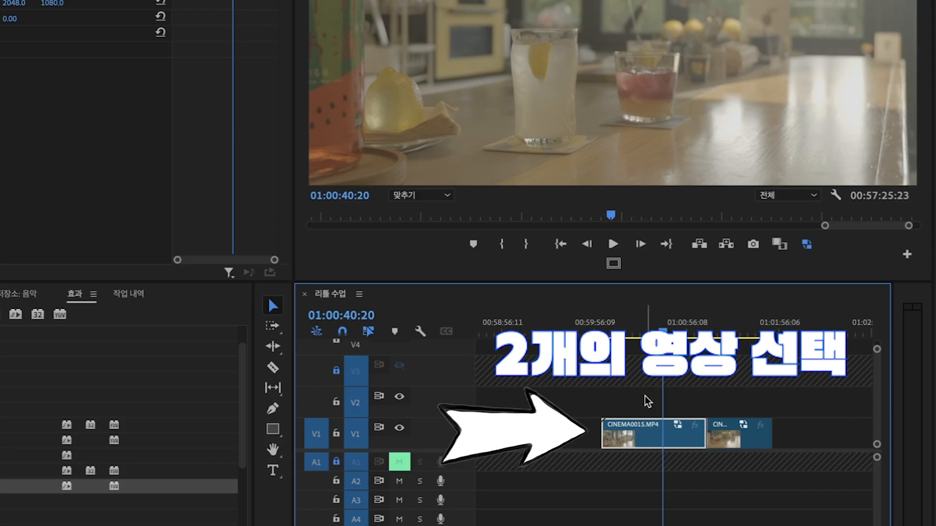
{"action": "left_click_drag", "start_coordinate": [564, 394], "coordinate": [608, 405]}
{"action": "left_click_drag", "start_coordinate": [708, 416], "coordinate": [748, 449]}
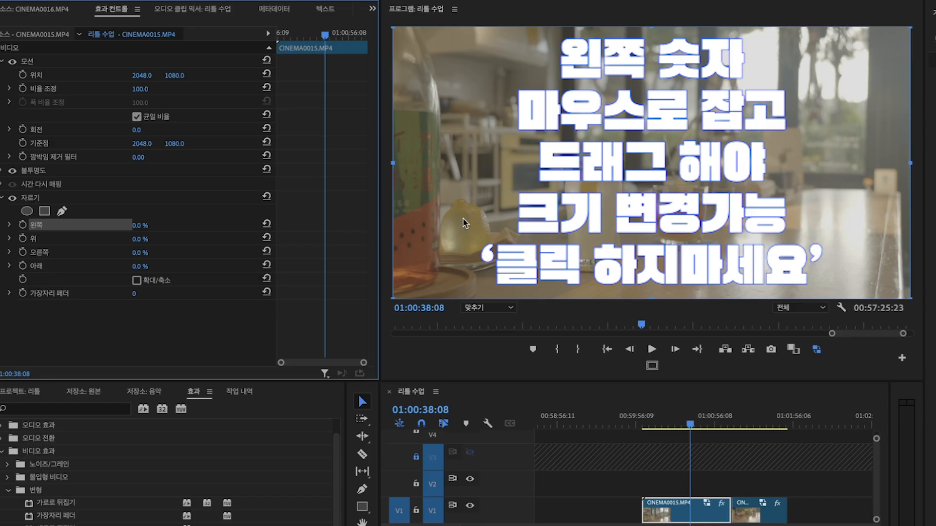
Crop CINEMA0015.MP4 by 25% on its left side and 31% on its right side.
{"action": "mouse_move", "coordinate": [138, 226]}
{"action": "left_mouse_down"}
{"action": "mouse_move", "coordinate": [151, 225]}
{"action": "mouse_move", "coordinate": [128, 226]}
{"action": "left_mouse_up"}
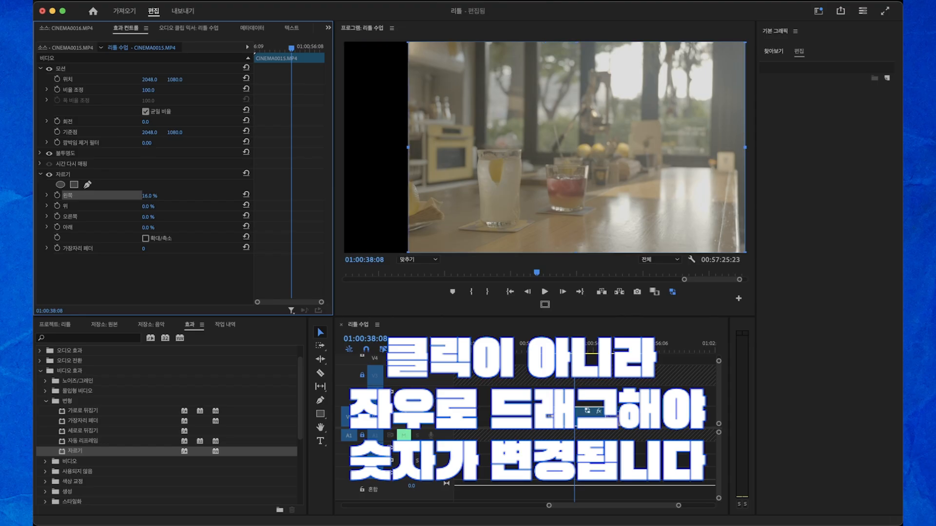
{"action": "mouse_move", "coordinate": [148, 196]}
{"action": "left_mouse_down"}
{"action": "mouse_move", "coordinate": [175, 196]}
{"action": "mouse_move", "coordinate": [148, 196]}
{"action": "left_mouse_up"}
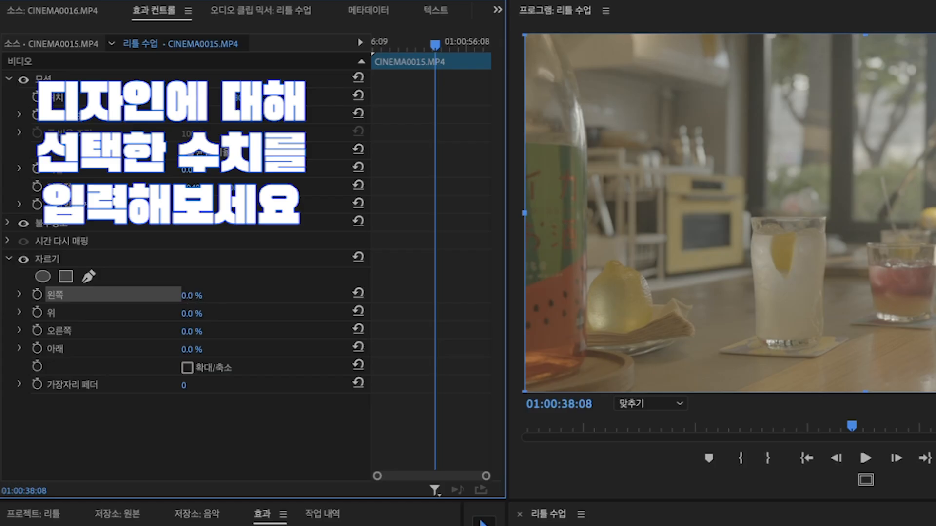
{"action": "left_click_drag", "start_coordinate": [191, 295], "coordinate": [202, 295]}
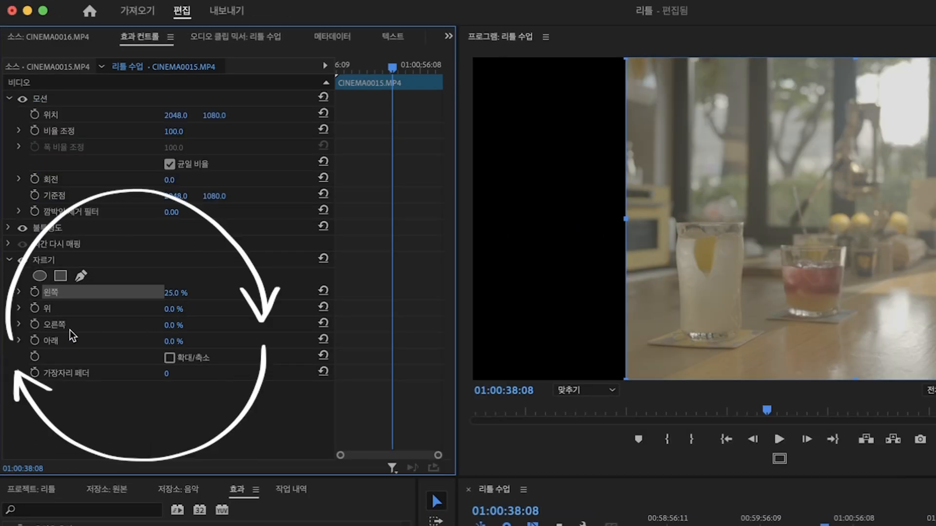
{"action": "left_click", "coordinate": [61, 327]}
{"action": "left_click_drag", "start_coordinate": [171, 327], "coordinate": [194, 327]}
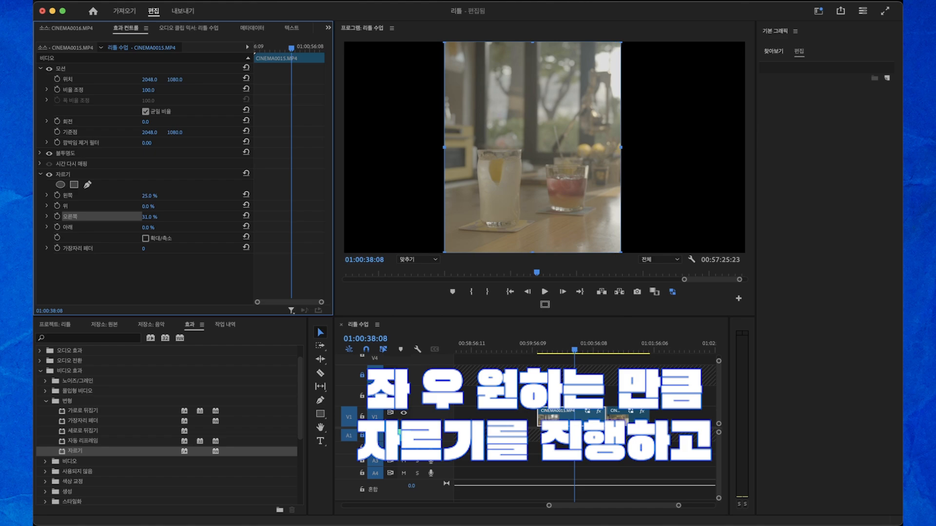
Shift the cropped CINEMA0015.MP4 to the left half of the frame by setting its horizontal position to 1026.
{"action": "left_click", "coordinate": [85, 80]}
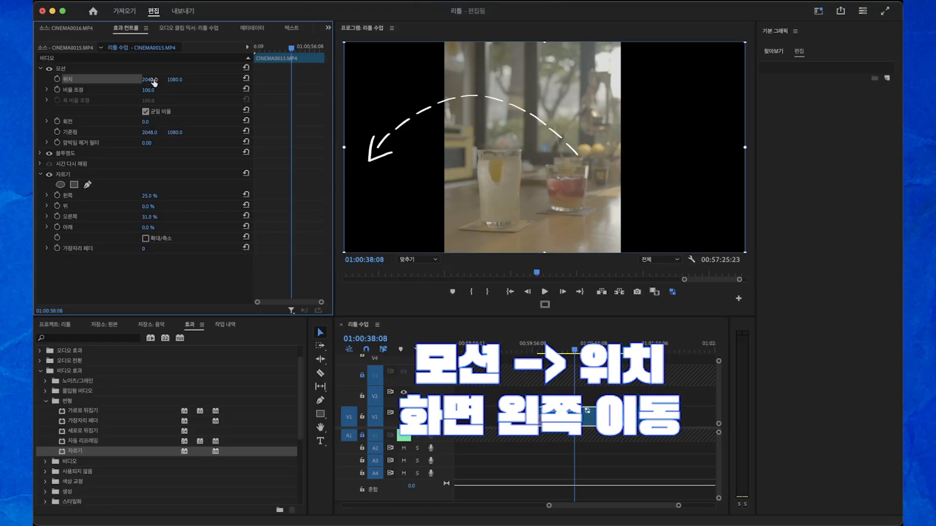
{"action": "left_click_drag", "start_coordinate": [292, 78], "coordinate": [27, 78]}
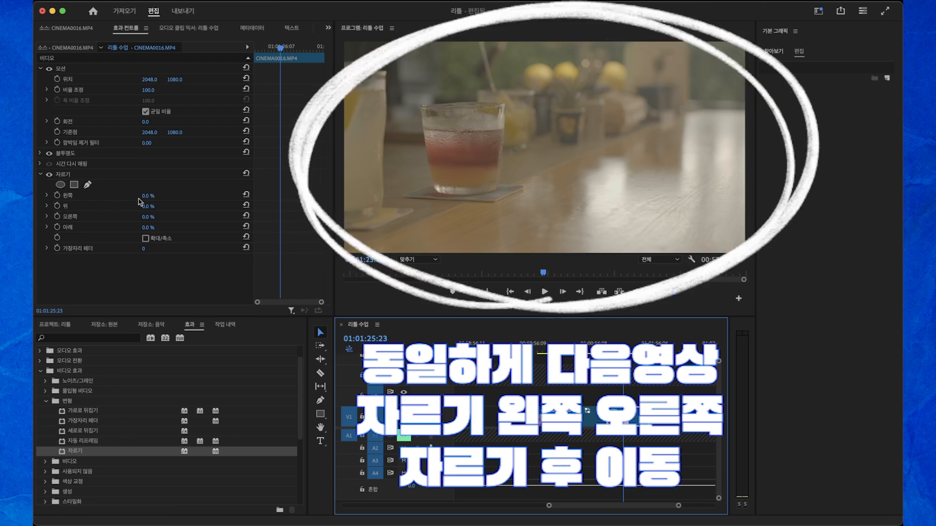
Crop CINEMA0016.MP4 by 15% left and 42% right, and with it stacked on track V2 set its horizontal position to 3765.
{"action": "mouse_move", "coordinate": [146, 196]}
{"action": "left_mouse_down"}
{"action": "mouse_move", "coordinate": [154, 197]}
{"action": "mouse_move", "coordinate": [150, 217]}
{"action": "mouse_move", "coordinate": [159, 217]}
{"action": "left_mouse_up"}
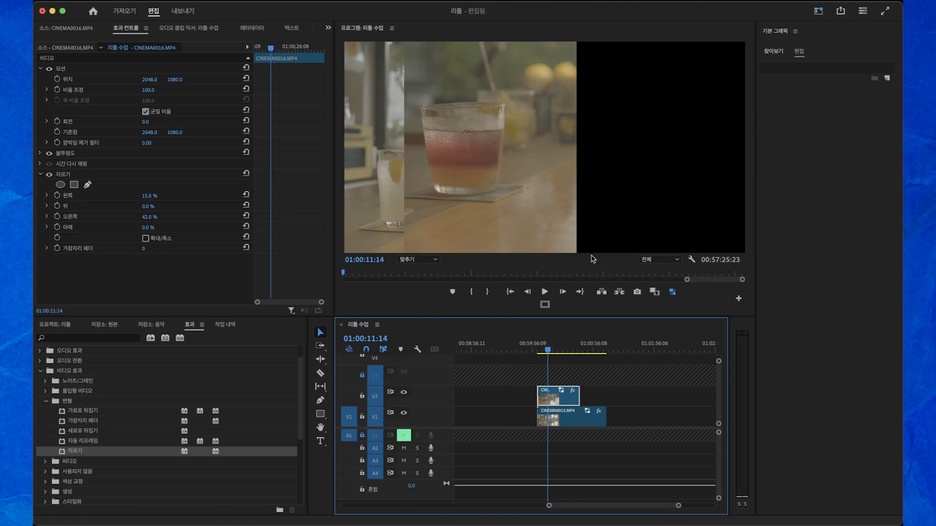
{"action": "left_click", "coordinate": [96, 79]}
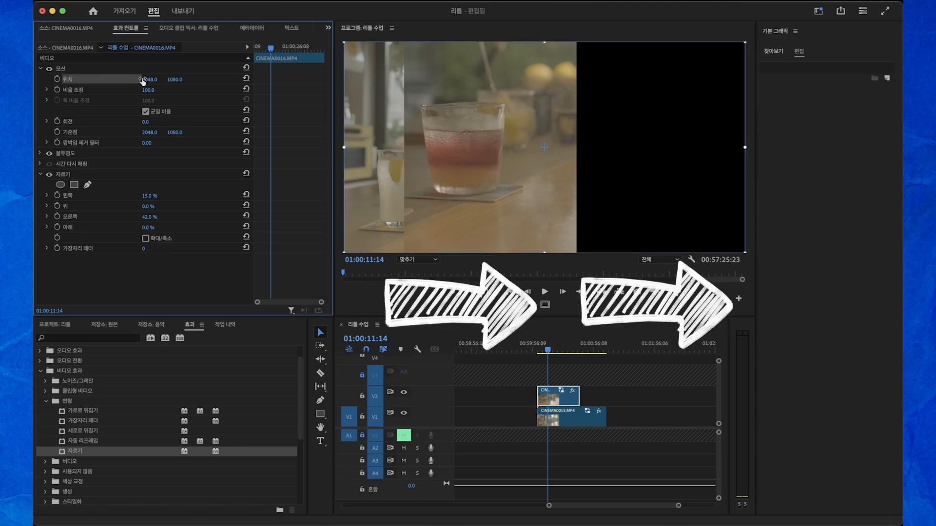
{"action": "left_click_drag", "start_coordinate": [148, 83], "coordinate": [543, 83]}
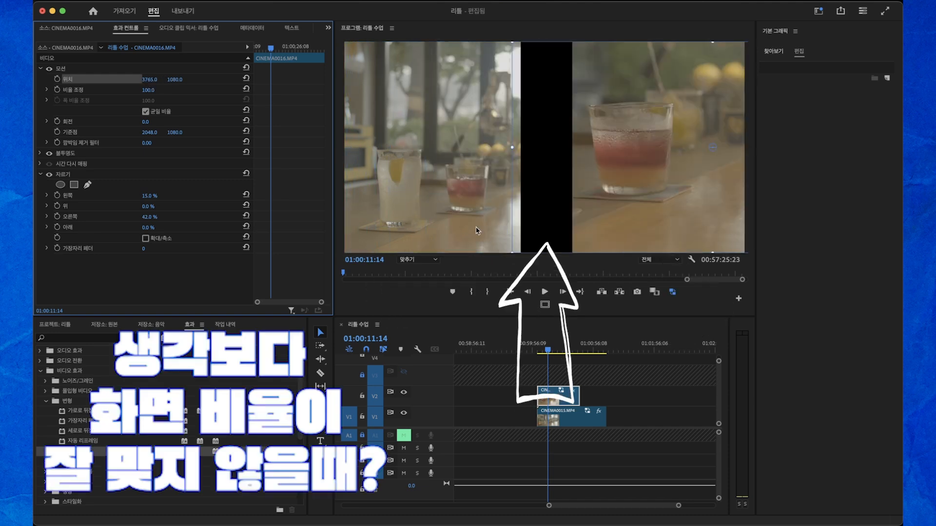
Close the black gap between the two pictures by reducing CINEMA0016.MP4's left crop and setting CINEMA0015.MP4's right crop to 19%.
{"action": "left_click", "coordinate": [457, 230]}
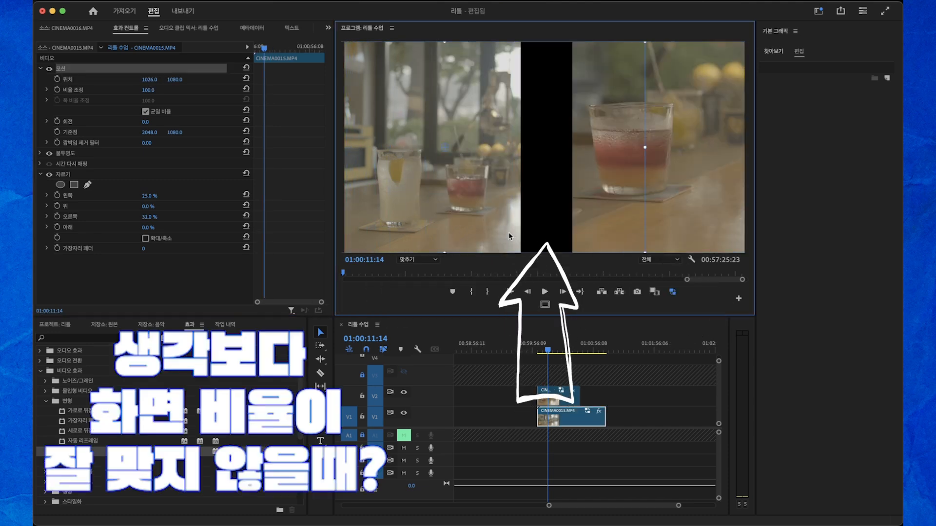
{"action": "left_click", "coordinate": [562, 395]}
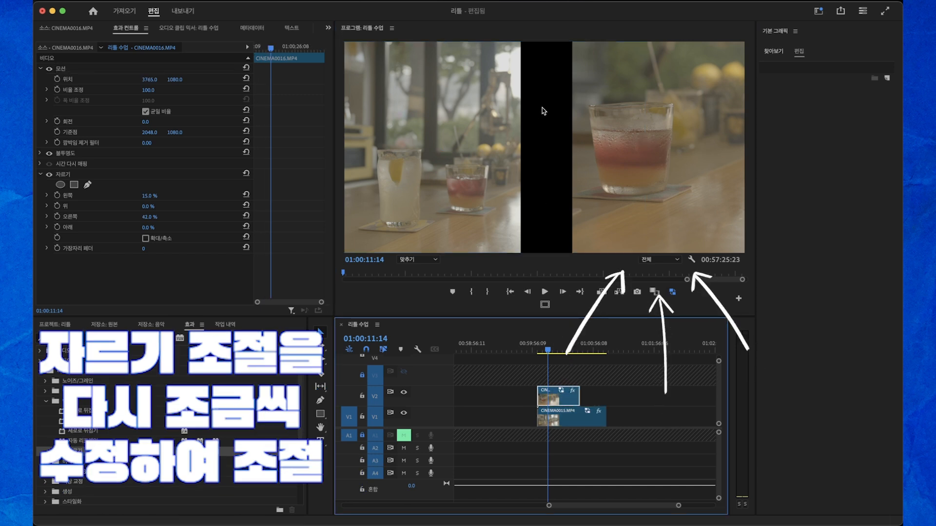
{"action": "left_click_drag", "start_coordinate": [148, 196], "coordinate": [156, 196]}
{"action": "left_click", "coordinate": [567, 418]}
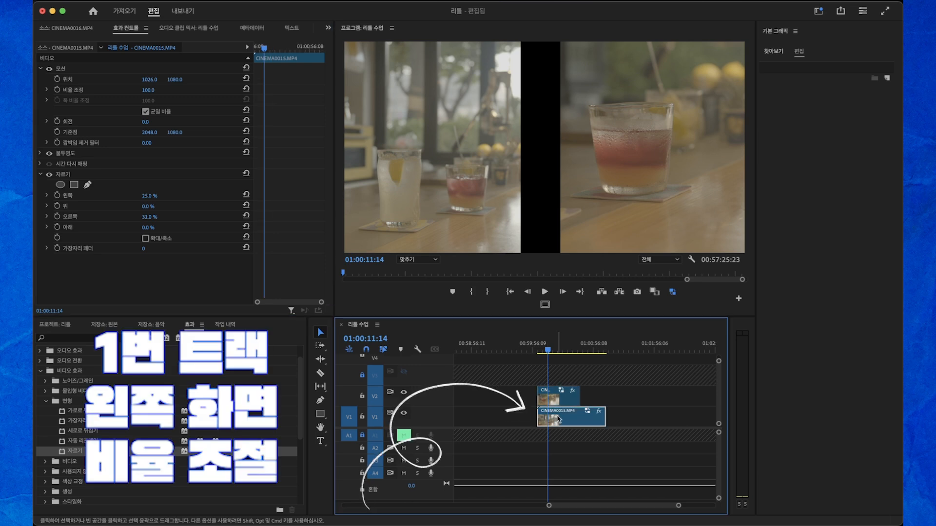
{"action": "mouse_move", "coordinate": [146, 217]}
{"action": "left_mouse_down"}
{"action": "mouse_move", "coordinate": [136, 217]}
{"action": "mouse_move", "coordinate": [156, 219]}
{"action": "left_mouse_up"}
{"action": "left_click", "coordinate": [544, 354]}
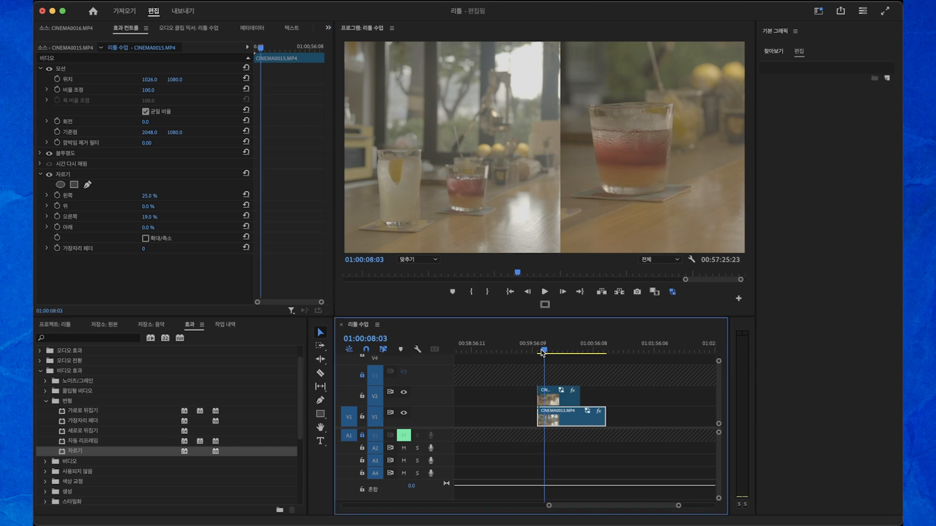
{"action": "left_click_drag", "start_coordinate": [547, 352], "coordinate": [555, 352]}
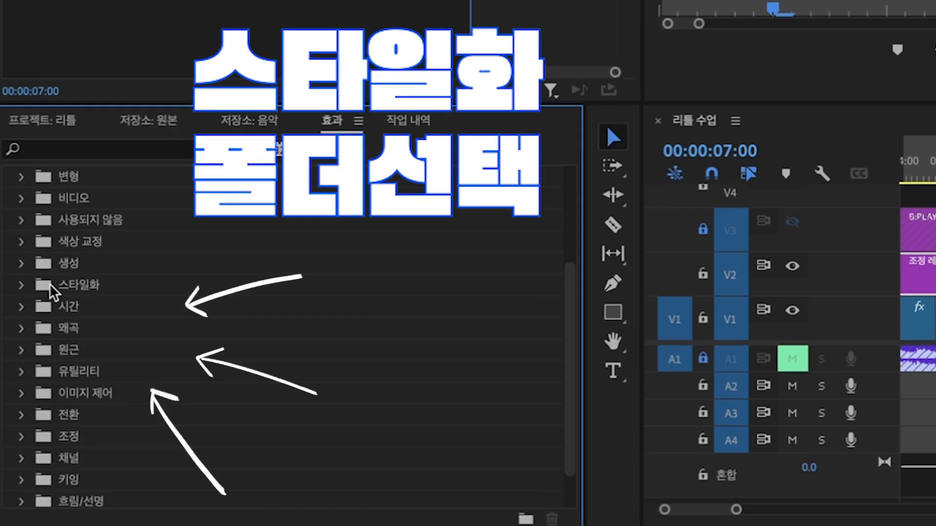
Apply the Mosaic effect to CINEMA0021.MP4 at 00:00:06:13 and add a four-point polygon mask to it.
{"action": "left_click", "coordinate": [21, 284]}
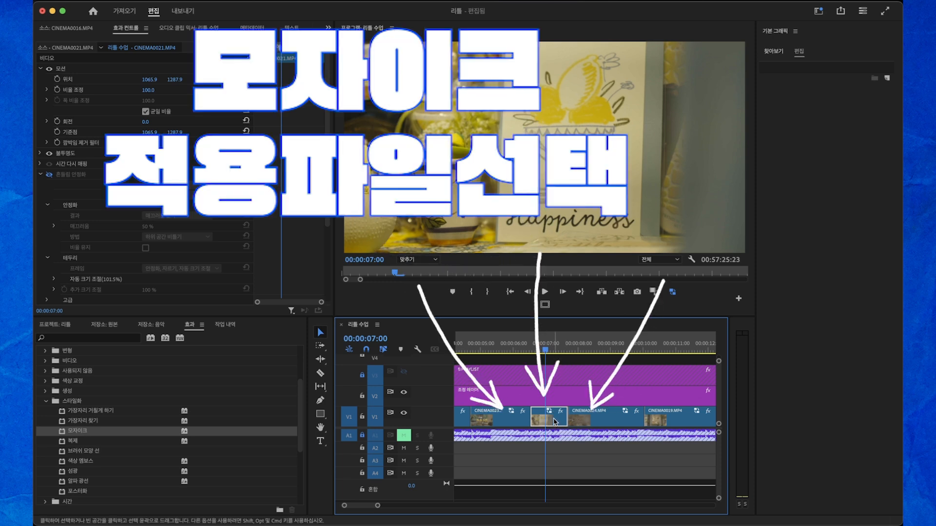
{"action": "key", "text": "Up"}
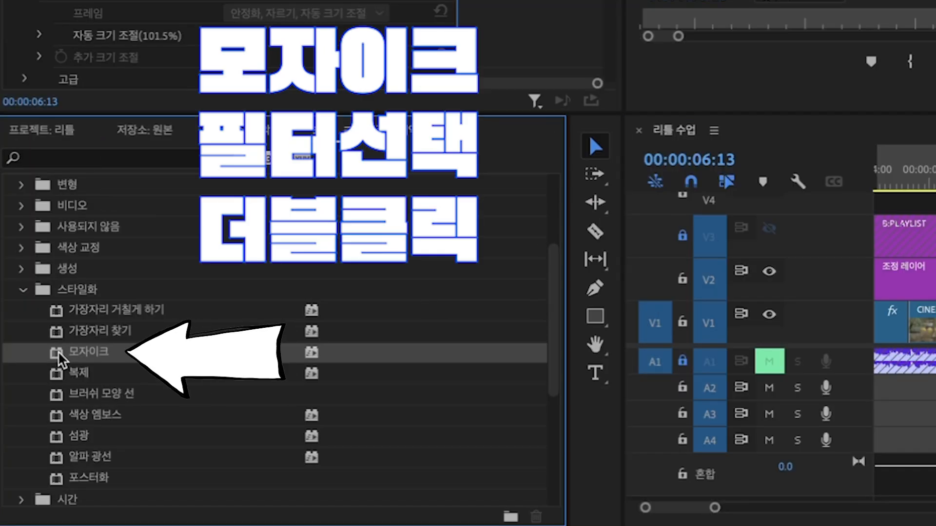
{"action": "double_click", "coordinate": [57, 351]}
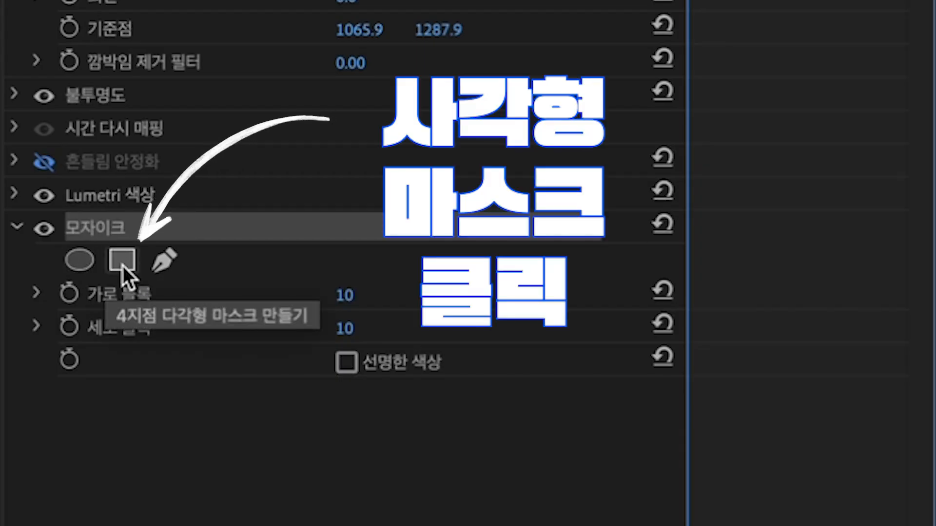
{"action": "left_click", "coordinate": [123, 266]}
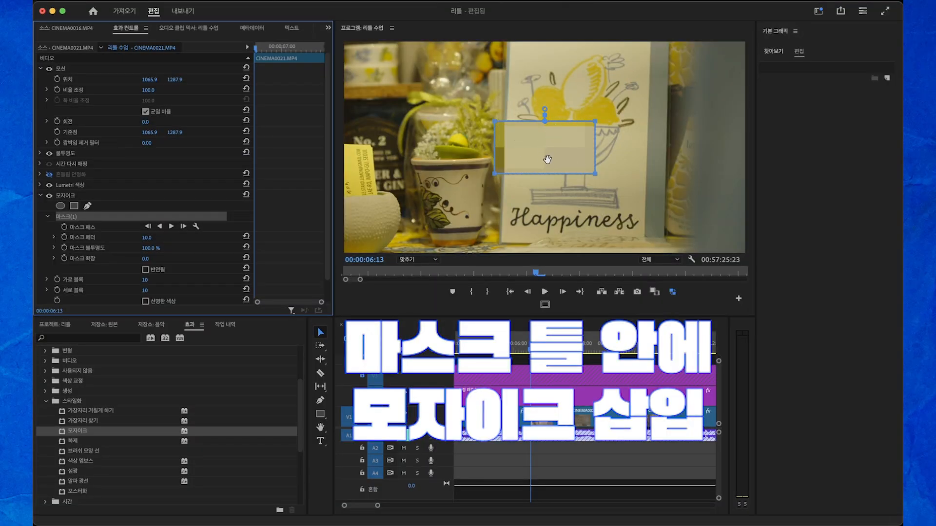
Position the mosaic mask over the flowerpot and reshape its corners to follow the tapered outline of the cup.
{"action": "mouse_move", "coordinate": [547, 159]}
{"action": "left_mouse_down"}
{"action": "mouse_move", "coordinate": [476, 150]}
{"action": "mouse_move", "coordinate": [543, 156]}
{"action": "mouse_move", "coordinate": [481, 142]}
{"action": "mouse_move", "coordinate": [468, 152]}
{"action": "mouse_move", "coordinate": [482, 215]}
{"action": "mouse_move", "coordinate": [458, 177]}
{"action": "mouse_move", "coordinate": [465, 210]}
{"action": "mouse_move", "coordinate": [481, 185]}
{"action": "mouse_move", "coordinate": [461, 168]}
{"action": "mouse_move", "coordinate": [459, 185]}
{"action": "left_mouse_up"}
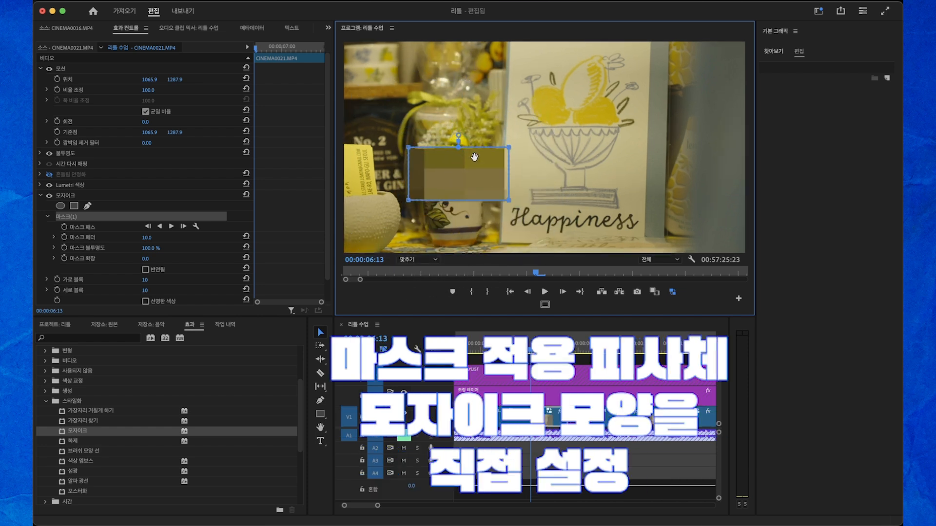
{"action": "left_click_drag", "start_coordinate": [474, 157], "coordinate": [443, 179]}
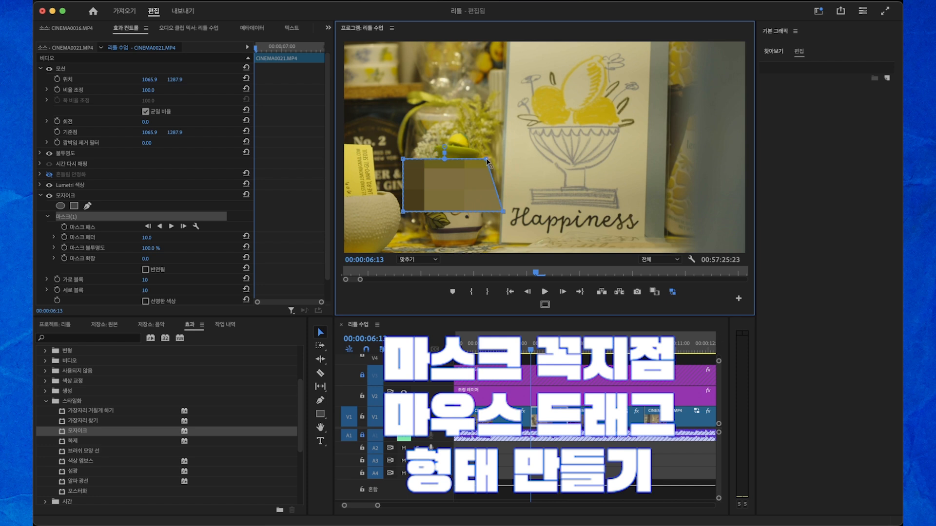
{"action": "left_click_drag", "start_coordinate": [397, 159], "coordinate": [412, 162]}
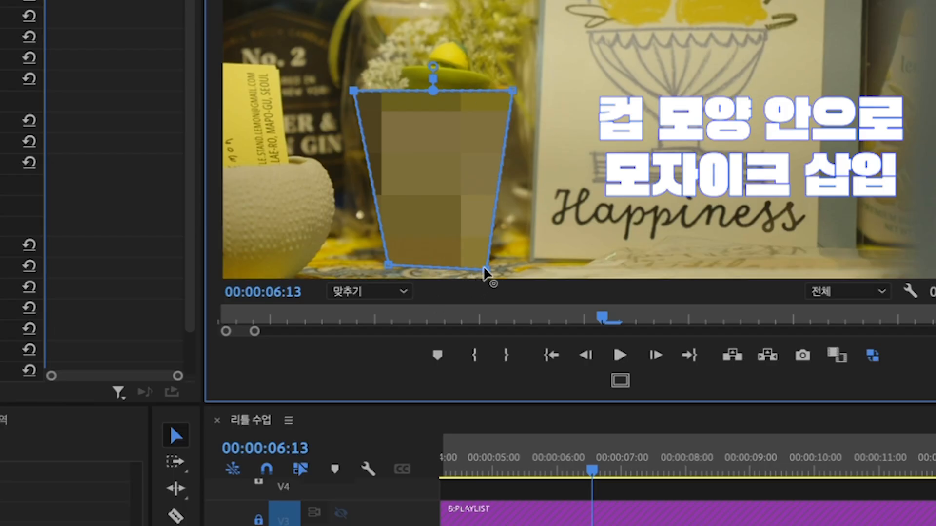
{"action": "left_click_drag", "start_coordinate": [484, 271], "coordinate": [493, 274]}
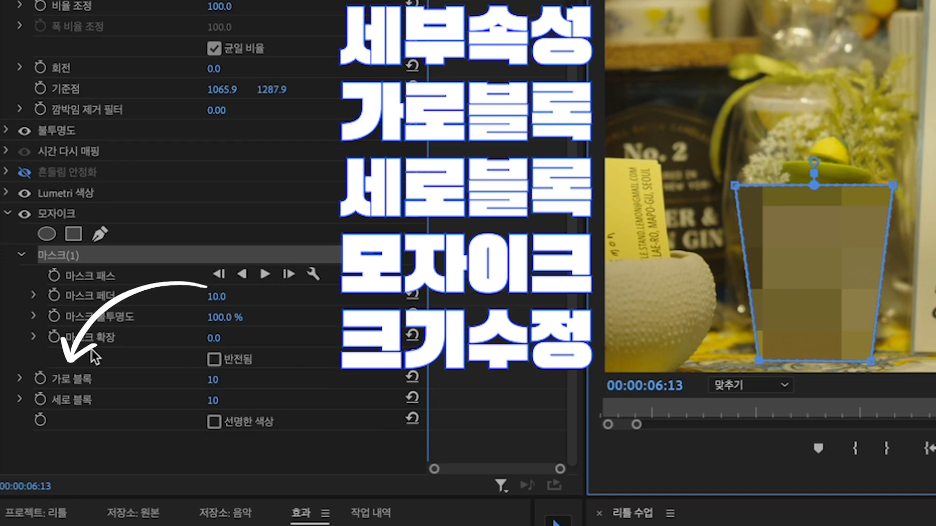
Increase the number of horizontal blocks in the masked Mosaic effect.
{"action": "left_click", "coordinate": [75, 379]}
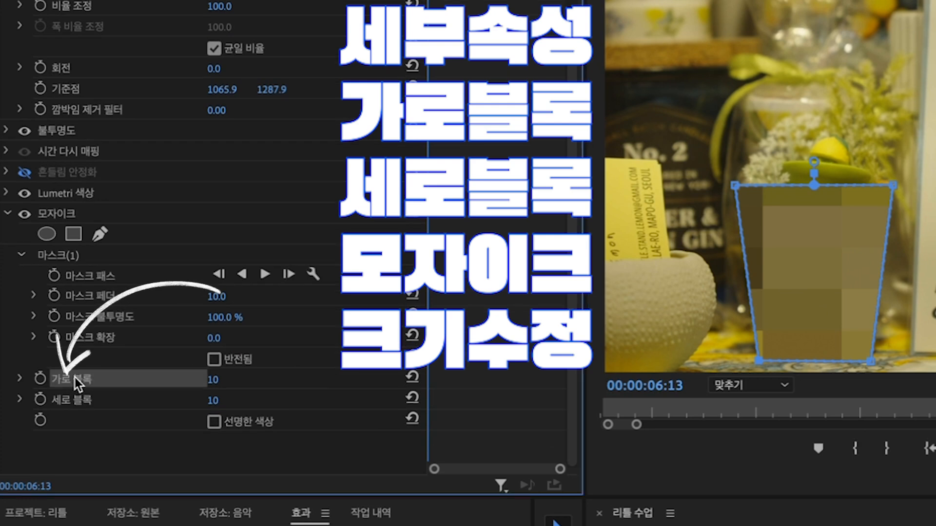
{"action": "left_click", "coordinate": [75, 401]}
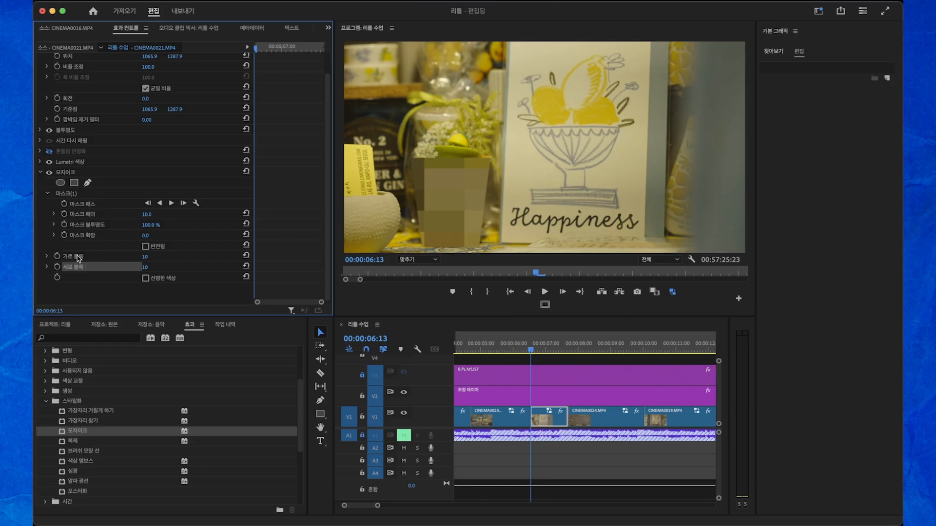
{"action": "left_click_drag", "start_coordinate": [147, 260], "coordinate": [173, 260]}
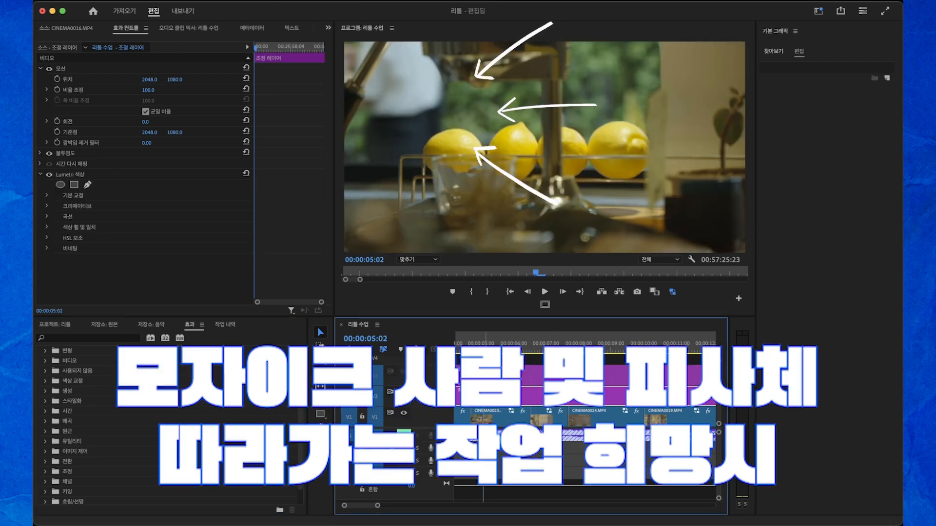
Step back and forth through the frames around the start of CINEMA0023.MP4 to examine how the subjects move.
{"action": "key", "text": "Left"}
{"action": "key", "text": "Left"}
{"action": "key", "text": "Left"}
{"action": "key", "text": "Right"}
{"action": "key", "text": "Right"}
{"action": "key", "text": "Right"}
{"action": "key", "text": "Right"}
{"action": "key", "text": "Right"}
{"action": "key", "text": "Right"}
{"action": "key", "text": "Left"}
{"action": "key", "text": "Left"}
{"action": "key", "text": "Left"}
{"action": "key", "text": "Left"}
{"action": "key", "text": "Left"}
{"action": "key", "text": "Left"}
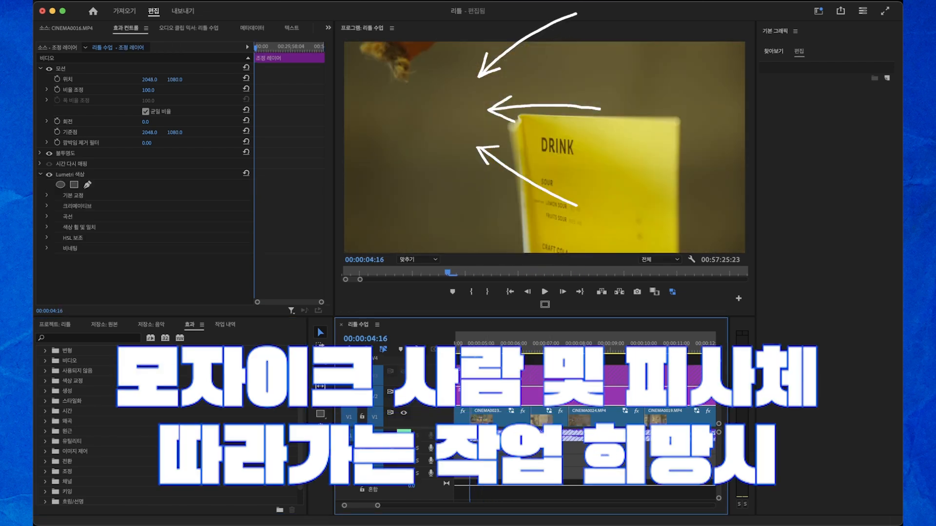
{"action": "key", "text": "Right"}
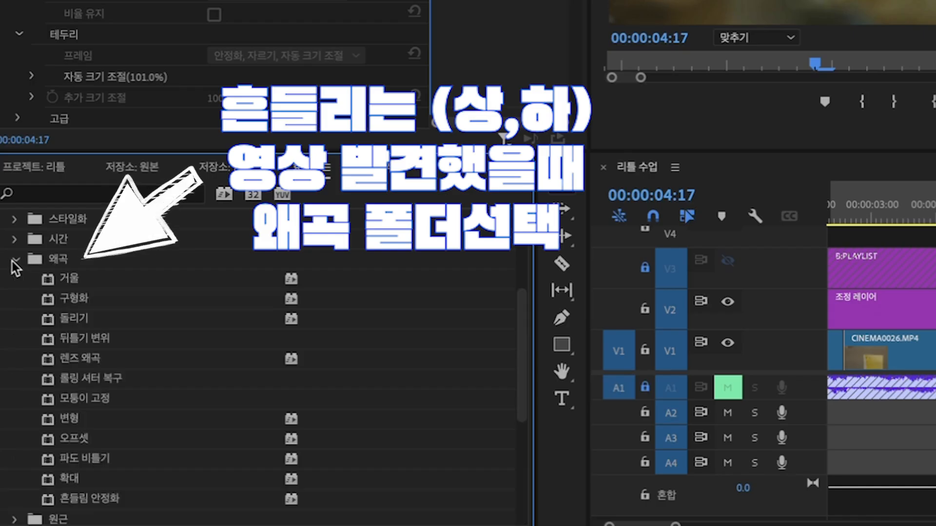
Apply the Warp Stabilizer distortion effect to CINEMA0023.MP4.
{"action": "scroll", "coordinate": [156, 311], "scroll_direction": "up", "scroll_amount": 2}
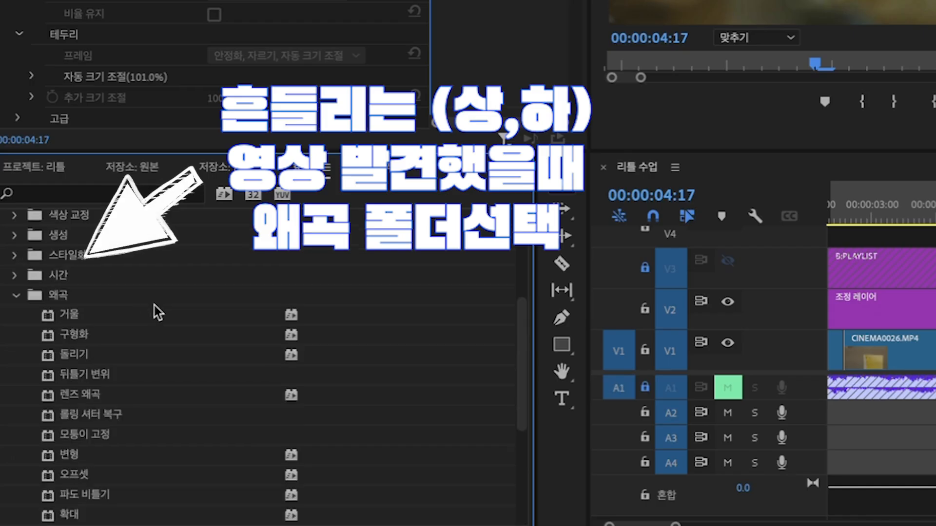
{"action": "scroll", "coordinate": [157, 311], "scroll_direction": "down", "scroll_amount": 5}
{"action": "left_click", "coordinate": [99, 419]}
{"action": "scroll", "coordinate": [234, 423], "scroll_direction": "up", "scroll_amount": 3}
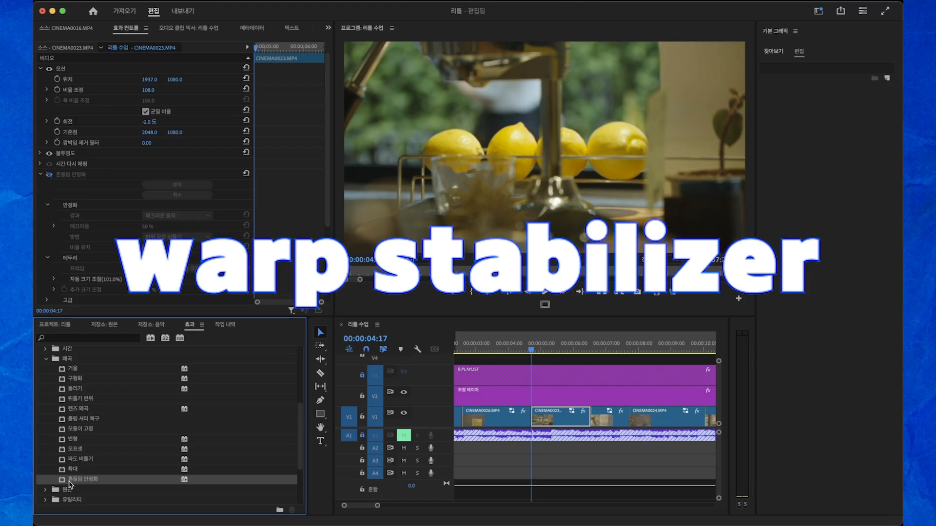
{"action": "left_click", "coordinate": [565, 418]}
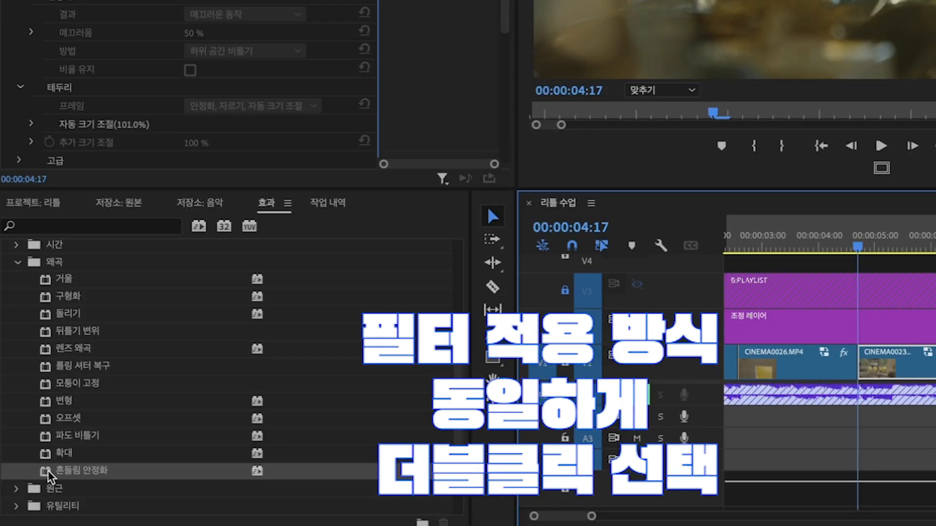
{"action": "double_click", "coordinate": [64, 479]}
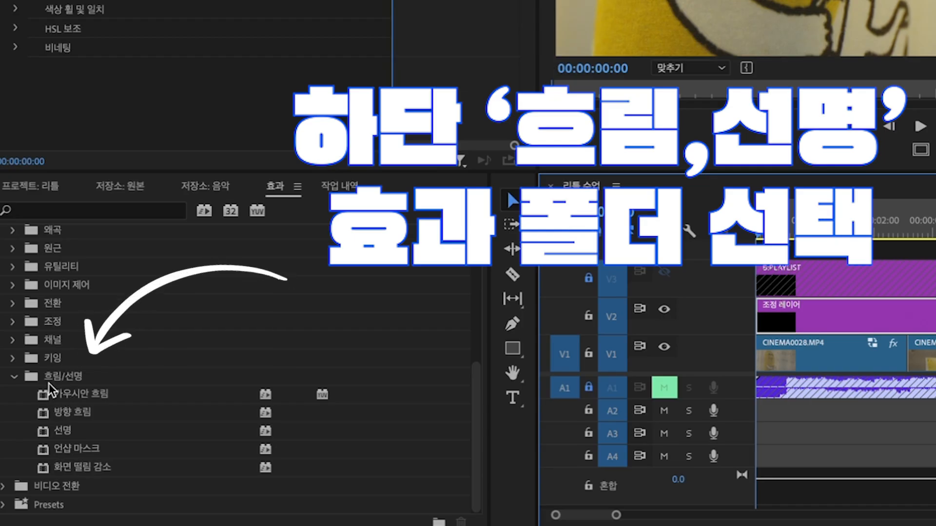
Apply the Gaussian Blur effect to CINEMA0028.MP4.
{"action": "left_click", "coordinate": [61, 430]}
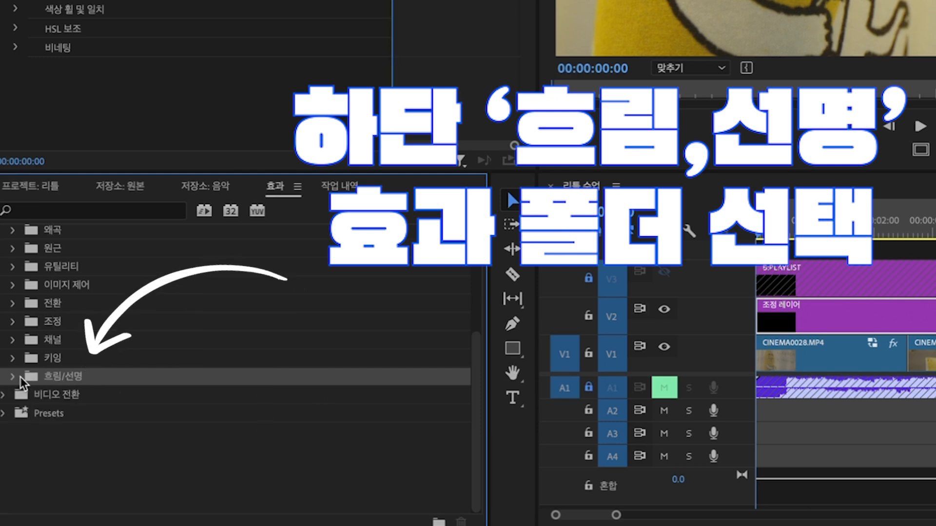
{"action": "left_click", "coordinate": [12, 376]}
{"action": "left_click", "coordinate": [48, 394]}
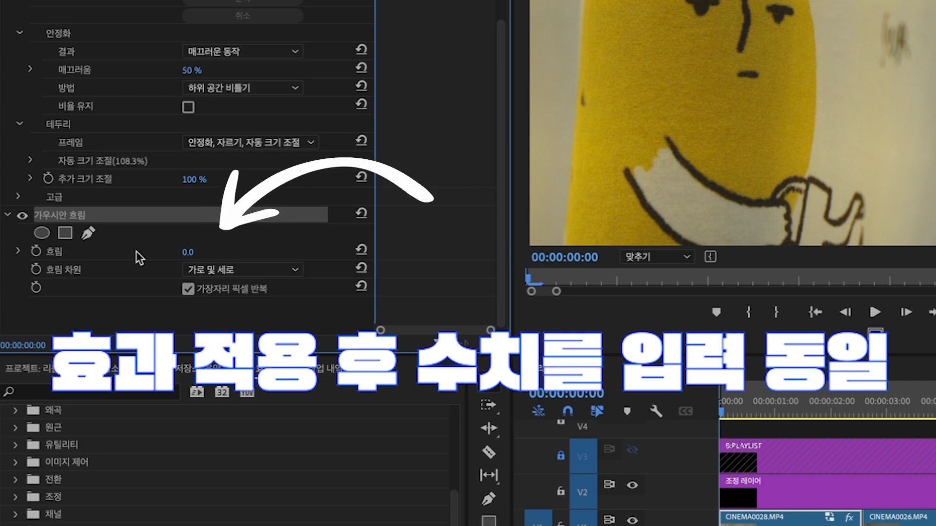
Try different blurriness amounts on CINEMA0028.MP4's Gaussian Blur, ending at 232, and widen the preview area.
{"action": "left_click_drag", "start_coordinate": [188, 252], "coordinate": [224, 251]}
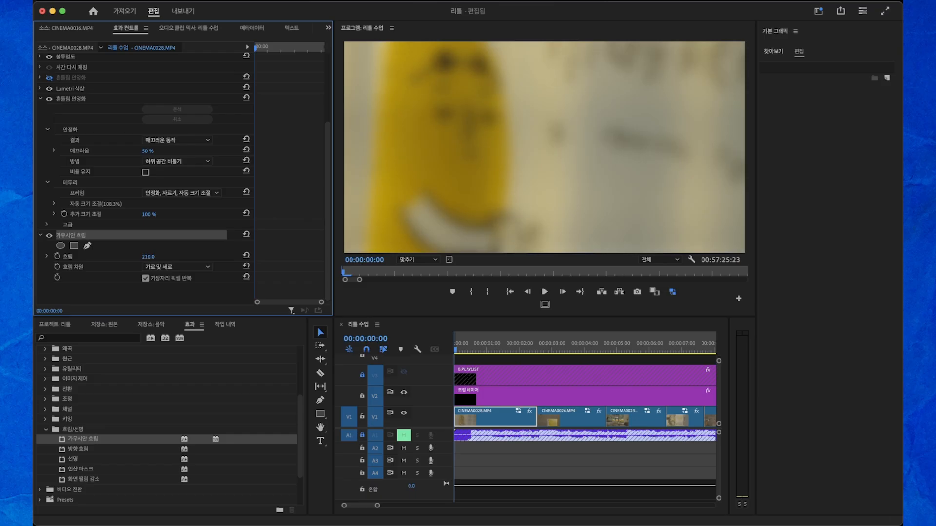
{"action": "mouse_move", "coordinate": [148, 256]}
{"action": "left_mouse_down"}
{"action": "mouse_move", "coordinate": [121, 256]}
{"action": "mouse_move", "coordinate": [136, 256]}
{"action": "left_mouse_up"}
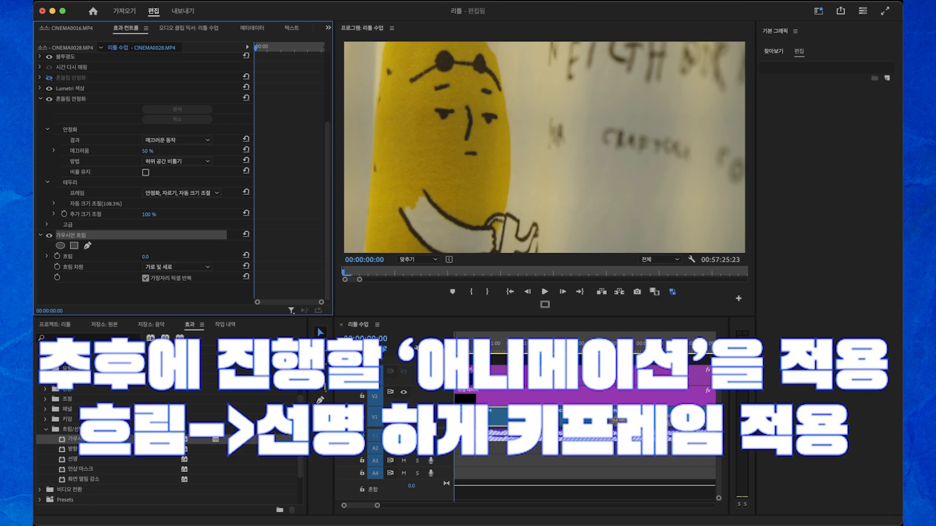
{"action": "left_click_drag", "start_coordinate": [146, 257], "coordinate": [156, 257]}
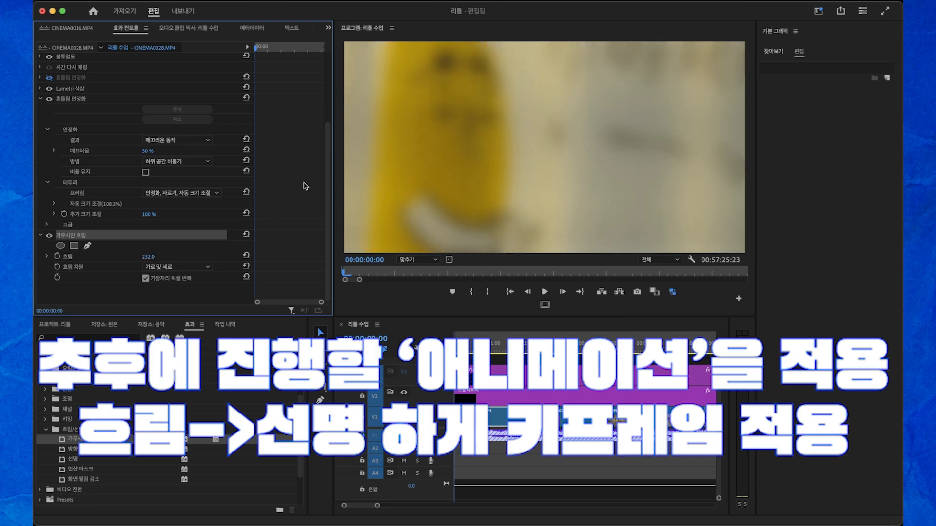
{"action": "left_click_drag", "start_coordinate": [333, 181], "coordinate": [305, 181]}
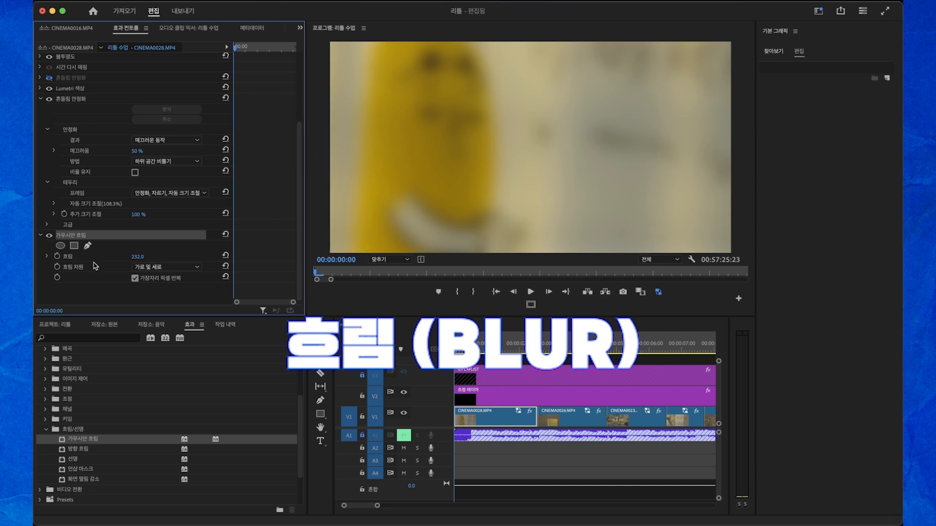
Animate the Gaussian Blur with keyframes from 232 at the clip's start down to a sharp picture further in, and play it back.
{"action": "left_click", "coordinate": [57, 257]}
{"action": "left_click_drag", "start_coordinate": [455, 347], "coordinate": [517, 347]}
{"action": "left_click_drag", "start_coordinate": [138, 257], "coordinate": [25, 256]}
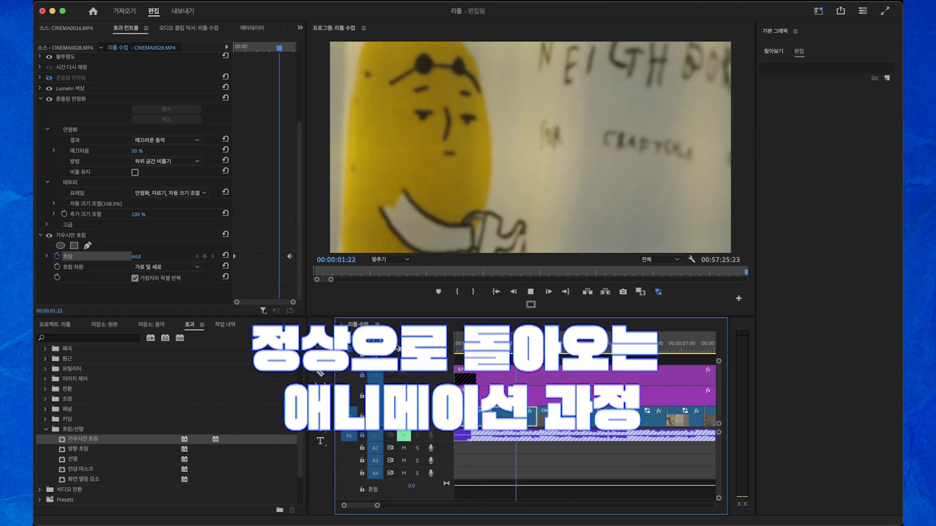
{"action": "key", "text": "space"}
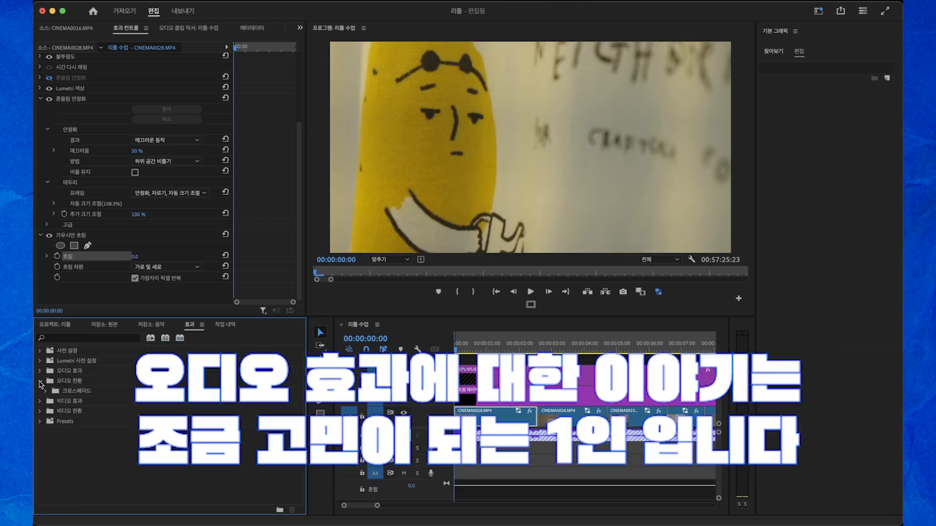
Look through the audio effect categories, including amplitude and compression, noise reduction/restoration and modulation.
{"action": "left_click", "coordinate": [41, 372]}
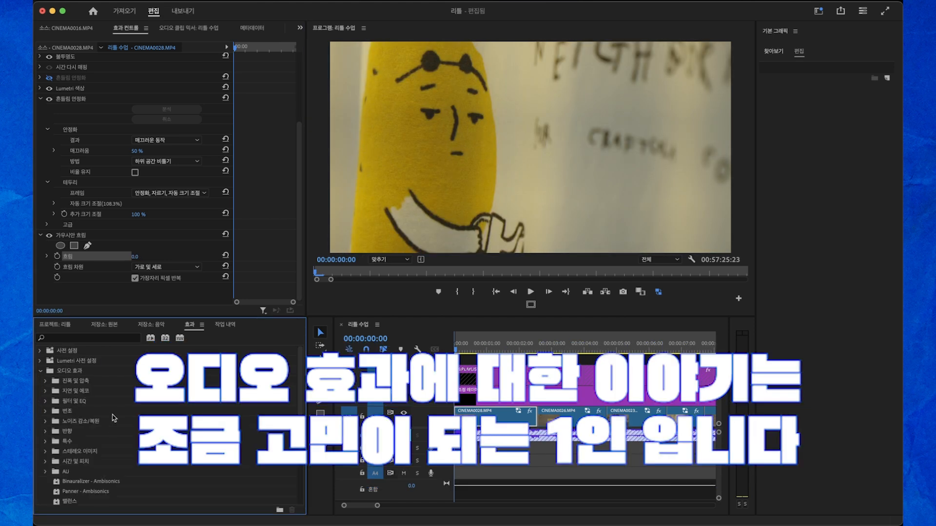
{"action": "left_click", "coordinate": [46, 381]}
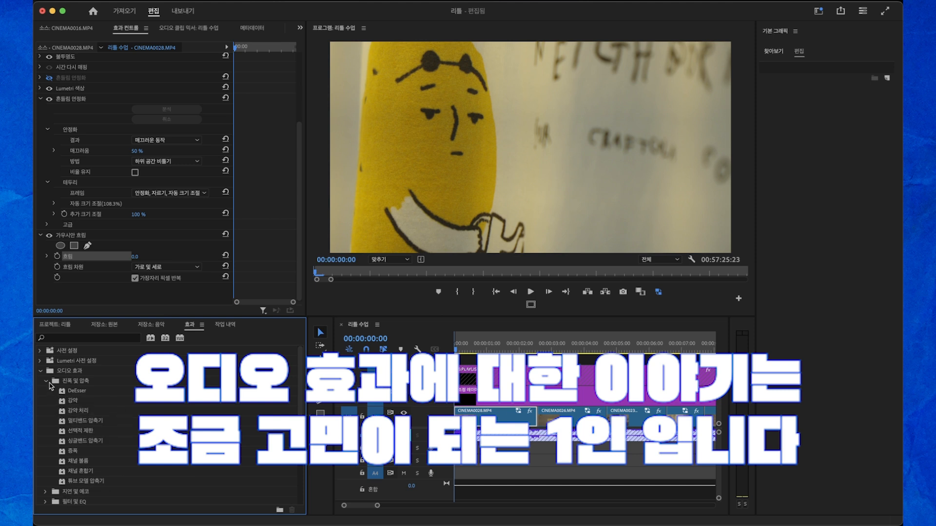
{"action": "left_click", "coordinate": [48, 382]}
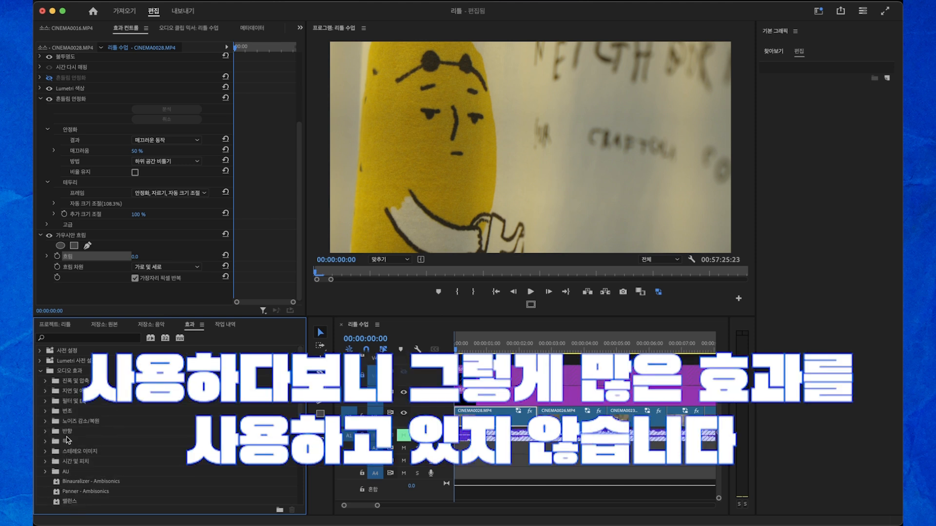
{"action": "double_click", "coordinate": [93, 424]}
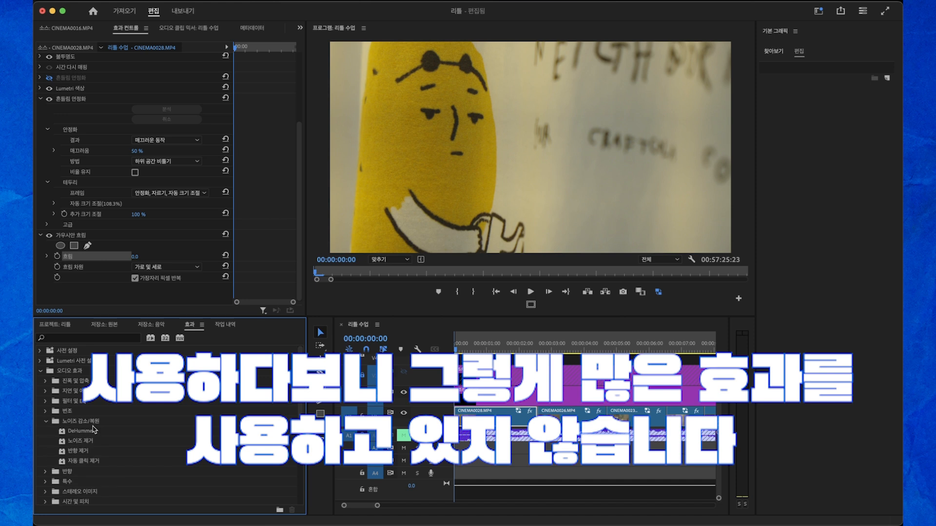
{"action": "left_click", "coordinate": [46, 421]}
{"action": "left_click", "coordinate": [45, 411]}
{"action": "left_click", "coordinate": [45, 411]}
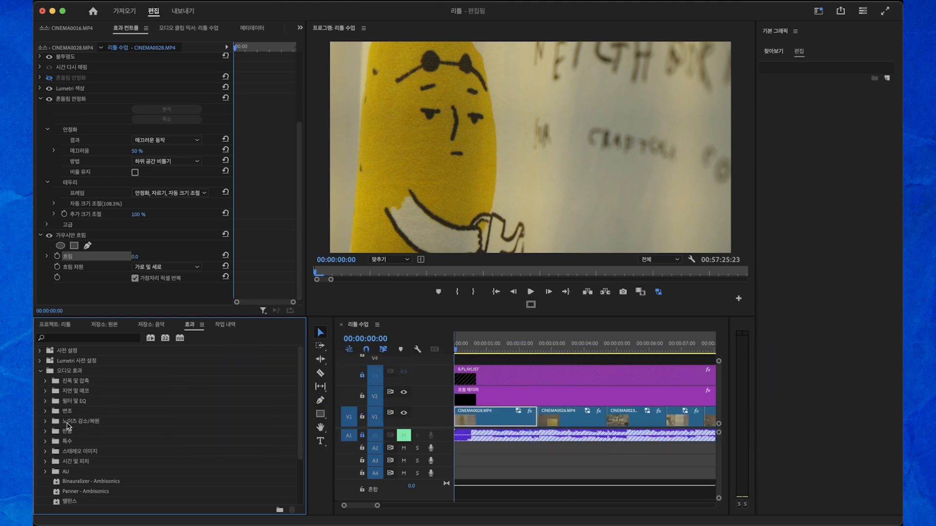
Apply the Multiband Compressor effect to Wonder.mp3 on A1 and choose a preset in the effect's editor.
{"action": "double_click", "coordinate": [62, 381]}
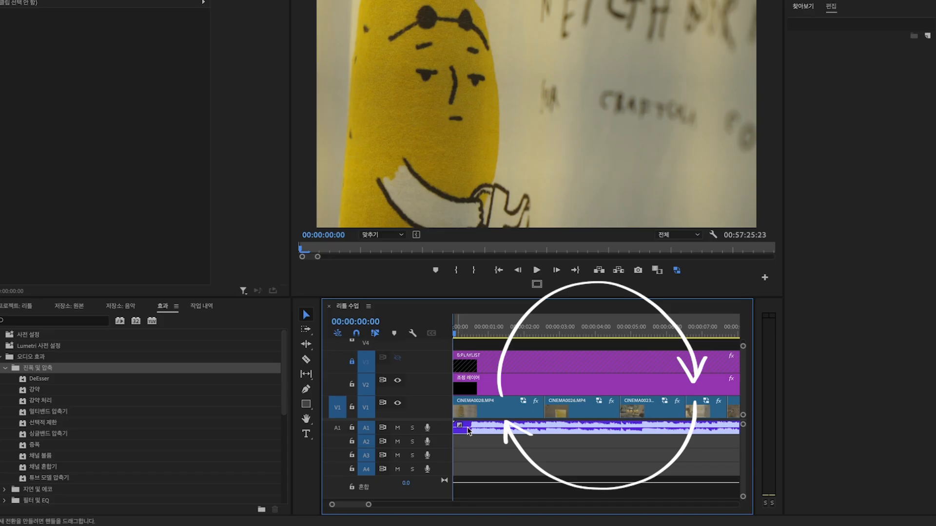
{"action": "left_click", "coordinate": [824, 376]}
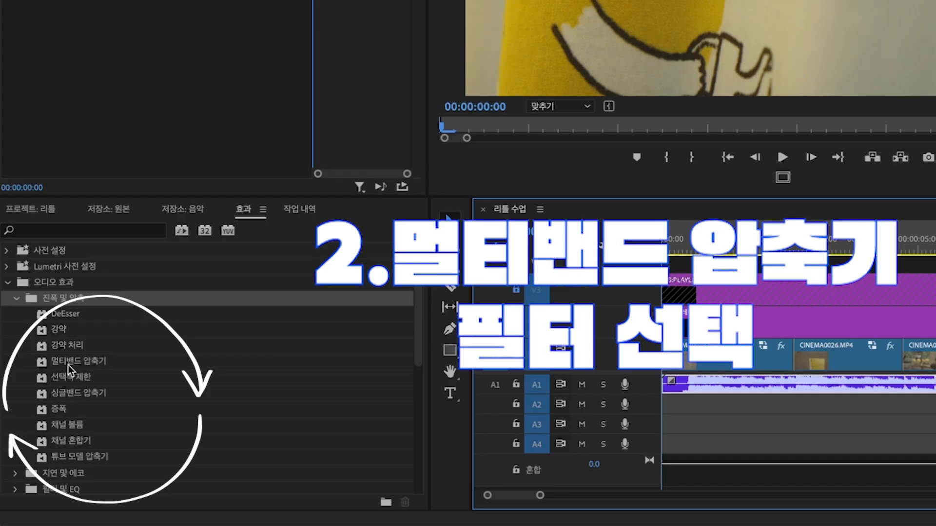
{"action": "left_click", "coordinate": [40, 414]}
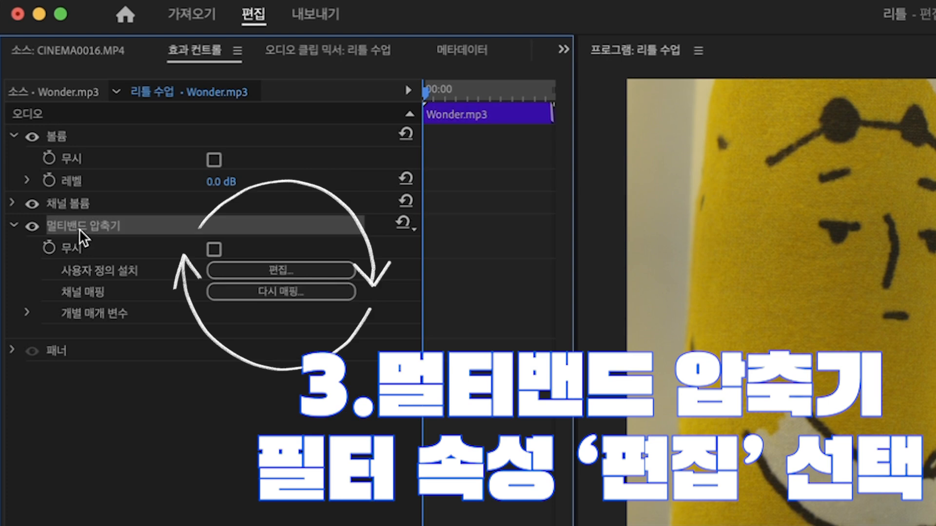
{"action": "left_click", "coordinate": [259, 269]}
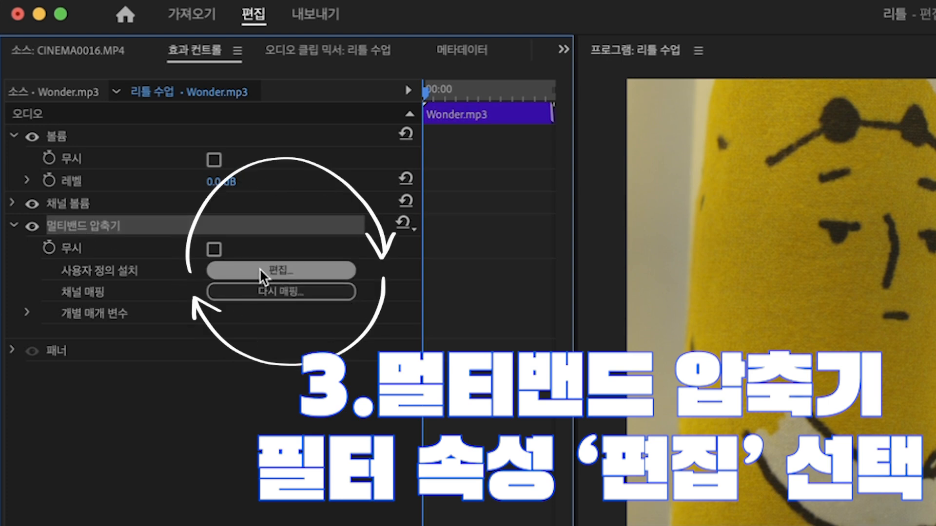
{"action": "left_click", "coordinate": [423, 133]}
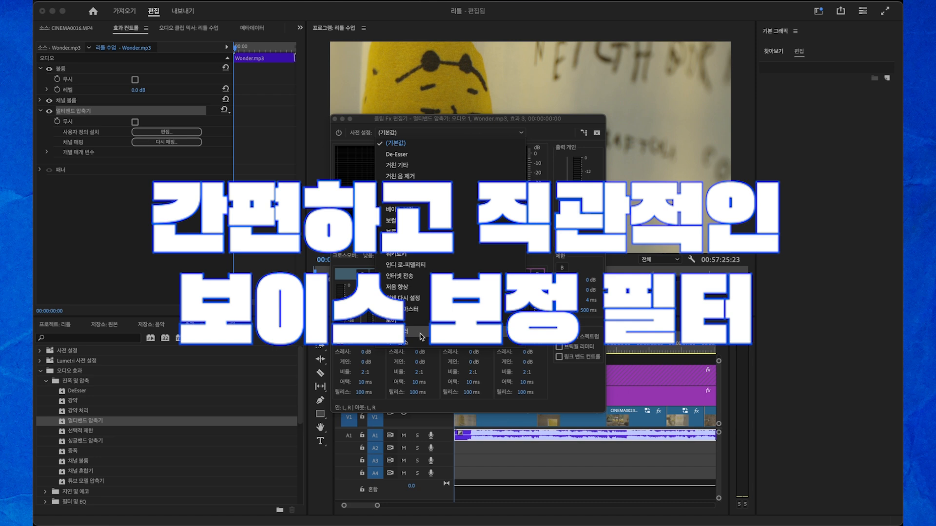
{"action": "left_click", "coordinate": [419, 333]}
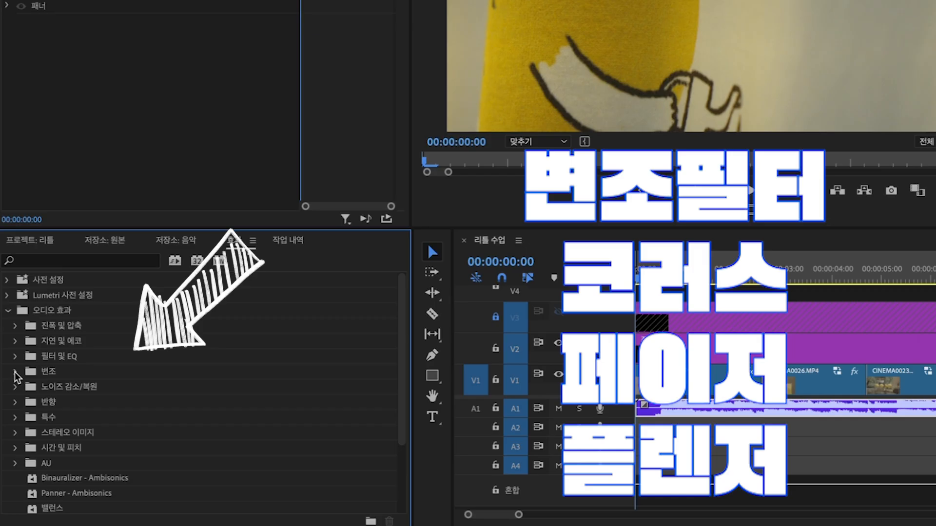
Try the Phaser modulation effect on Wonder.mp3 with its settings opened for viewing, and remove the effect.
{"action": "left_click", "coordinate": [16, 372]}
{"action": "left_click", "coordinate": [80, 387]}
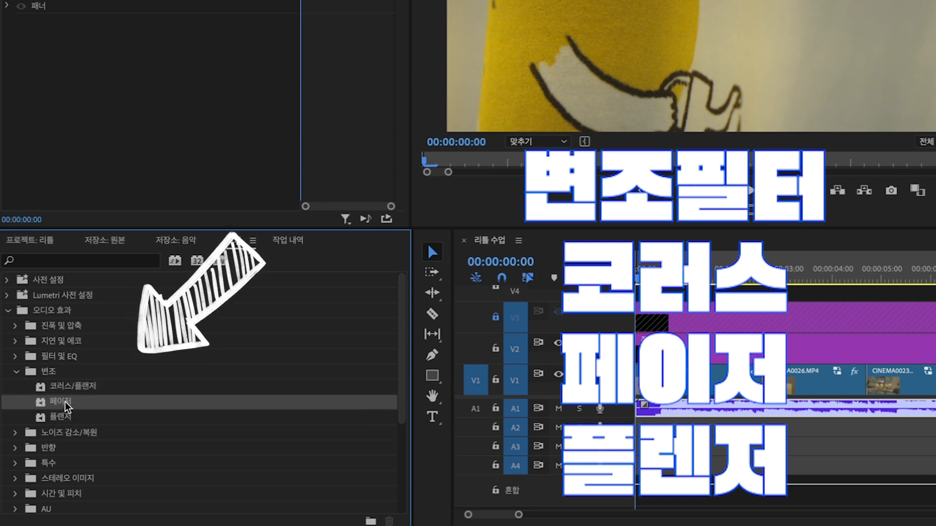
{"action": "double_click", "coordinate": [41, 400]}
{"action": "left_click", "coordinate": [166, 191]}
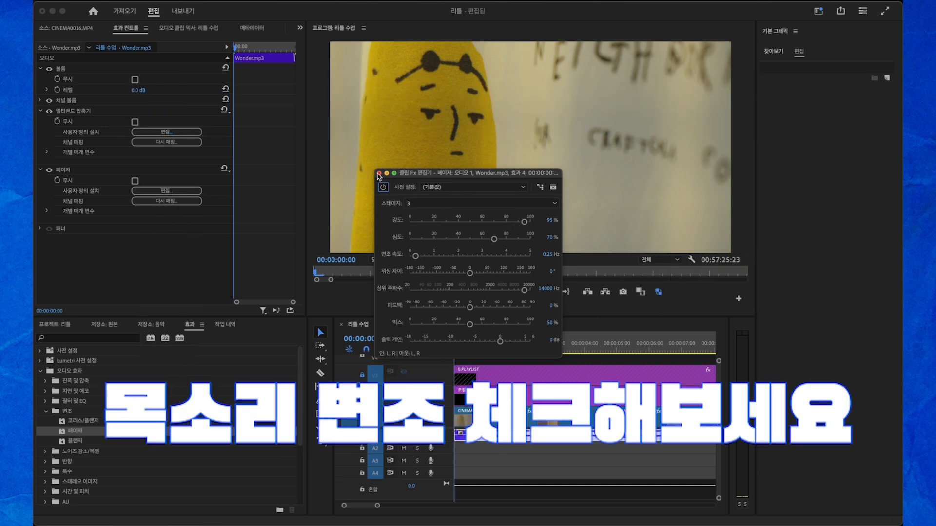
{"action": "left_click", "coordinate": [378, 174]}
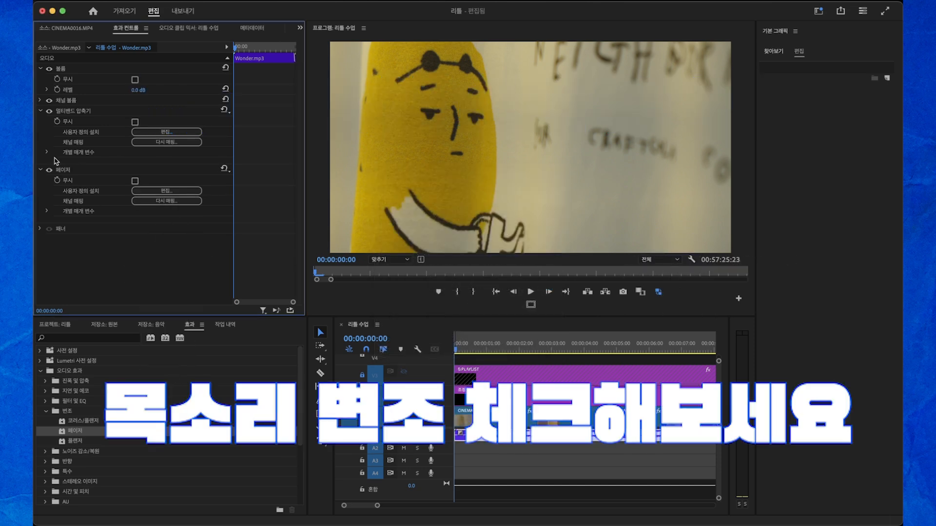
{"action": "left_click", "coordinate": [61, 171]}
{"action": "key", "text": "Delete"}
Add a Cross Dissolve video transition at the cut between CINEMA0026.MP4 and CINEMA0023.MP4 and preview the blend.
{"action": "left_click", "coordinate": [41, 370]}
{"action": "left_click", "coordinate": [41, 391]}
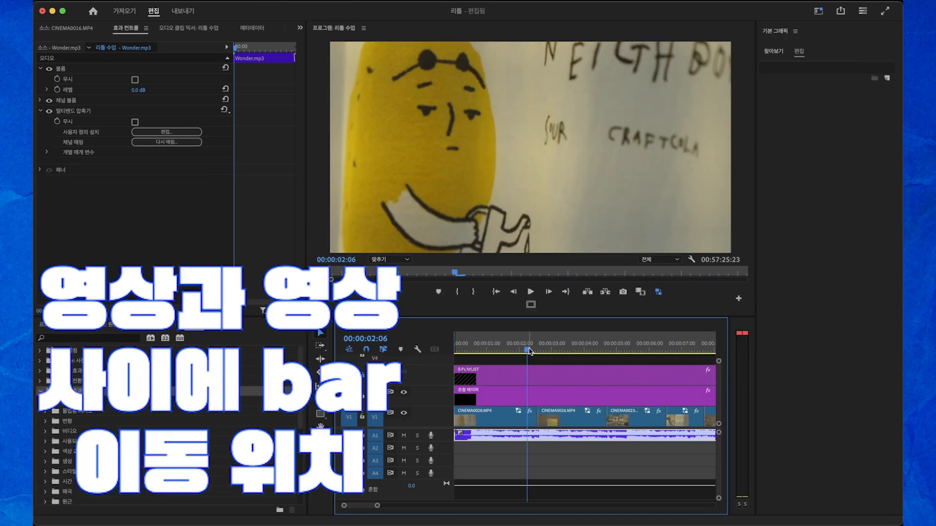
{"action": "left_click", "coordinate": [535, 351]}
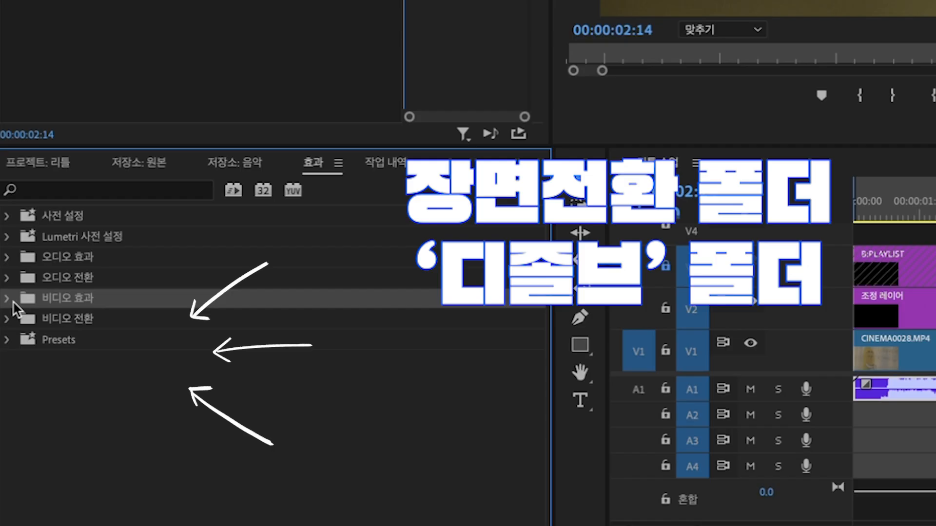
{"action": "left_click", "coordinate": [7, 320]}
{"action": "left_click", "coordinate": [20, 339]}
{"action": "left_click", "coordinate": [20, 339]}
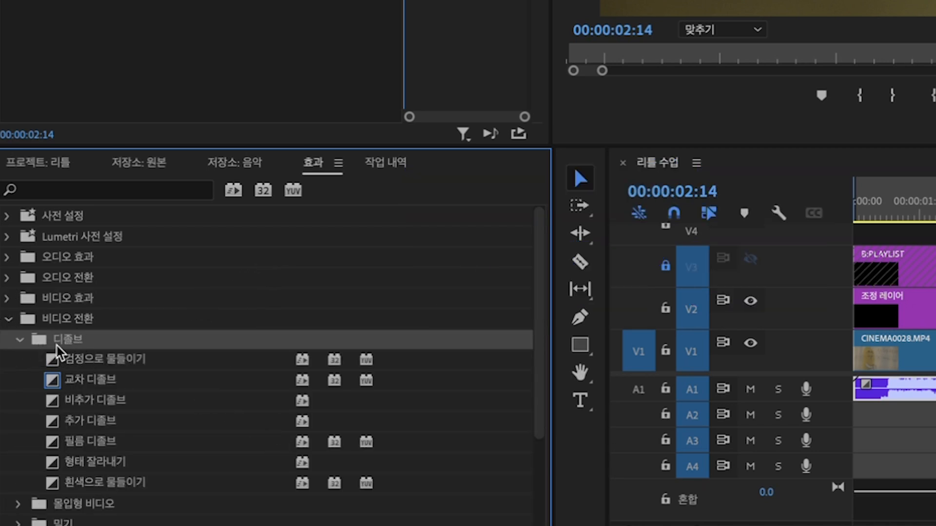
{"action": "left_click", "coordinate": [147, 381]}
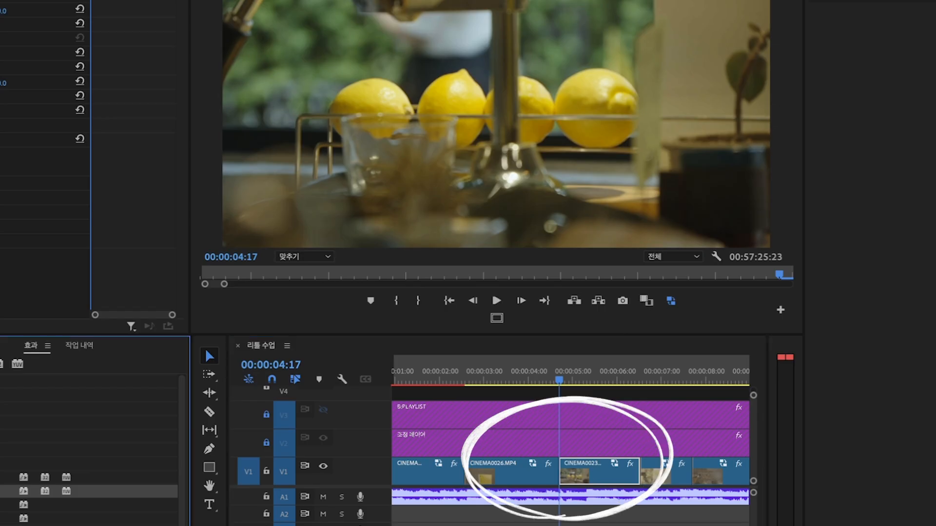
{"action": "left_click_drag", "start_coordinate": [24, 491], "coordinate": [562, 482]}
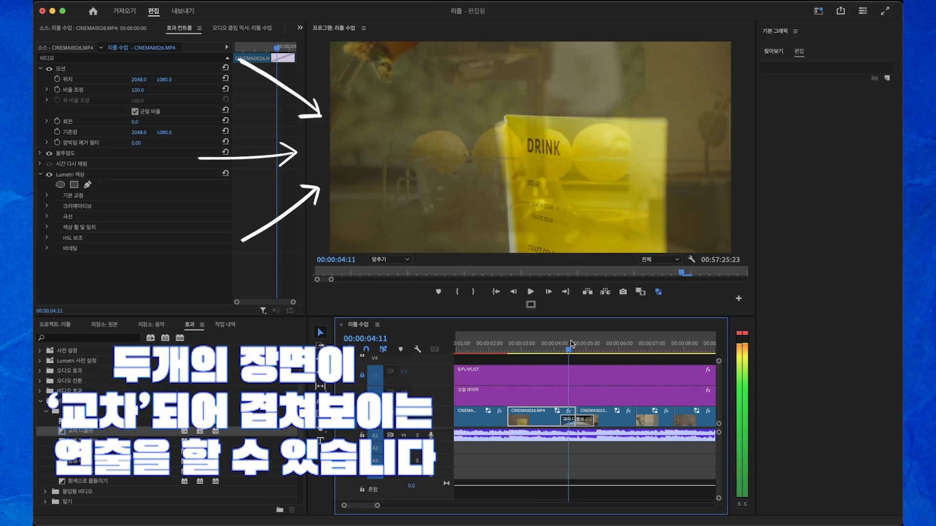
{"action": "left_click_drag", "start_coordinate": [560, 345], "coordinate": [579, 352]}
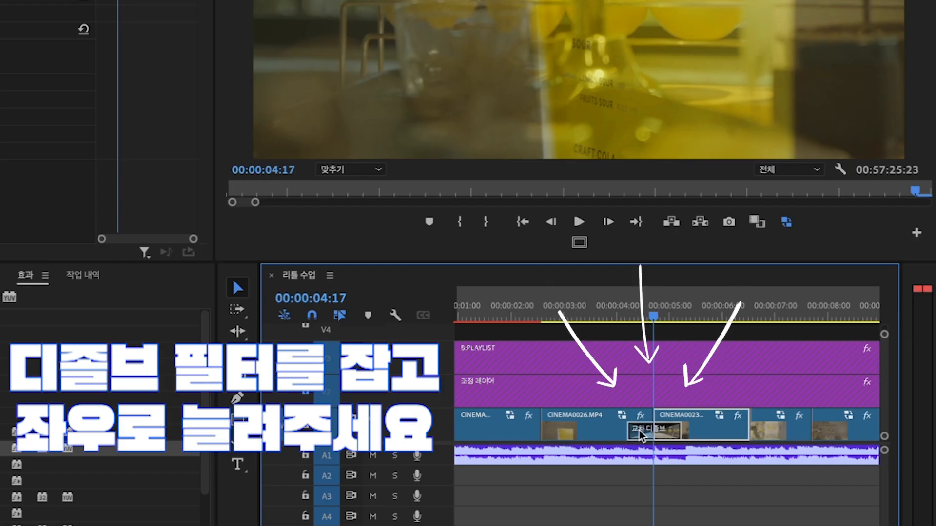
Stretch the Cross Dissolve to a duration of 00:00:01:20 and delete the transition from the cut.
{"action": "left_click", "coordinate": [636, 429]}
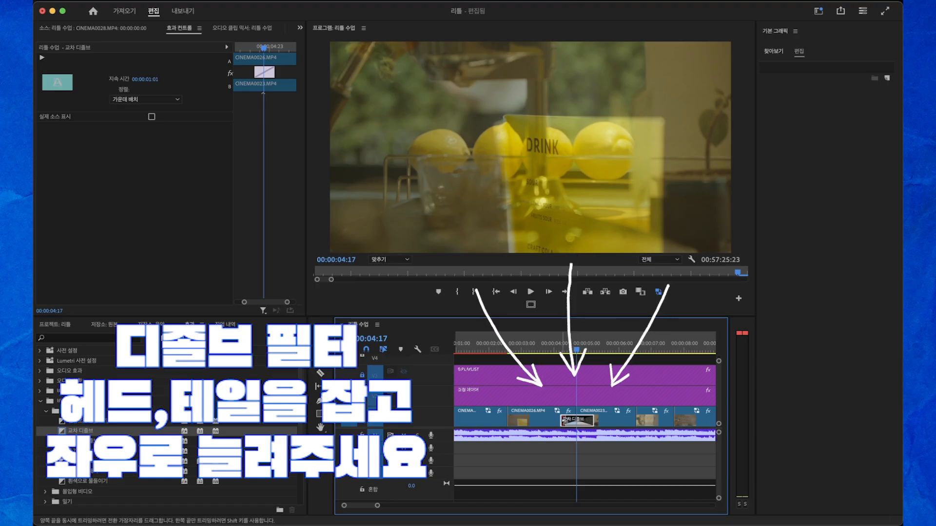
{"action": "mouse_move", "coordinate": [564, 420]}
{"action": "left_mouse_down"}
{"action": "mouse_move", "coordinate": [540, 420]}
{"action": "mouse_move", "coordinate": [564, 419]}
{"action": "left_mouse_up"}
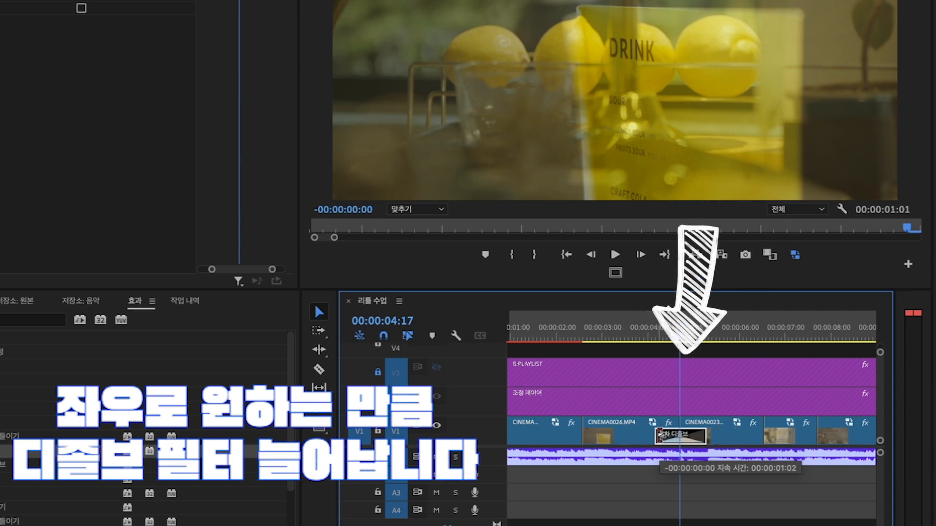
{"action": "left_click_drag", "start_coordinate": [659, 434], "coordinate": [628, 434]}
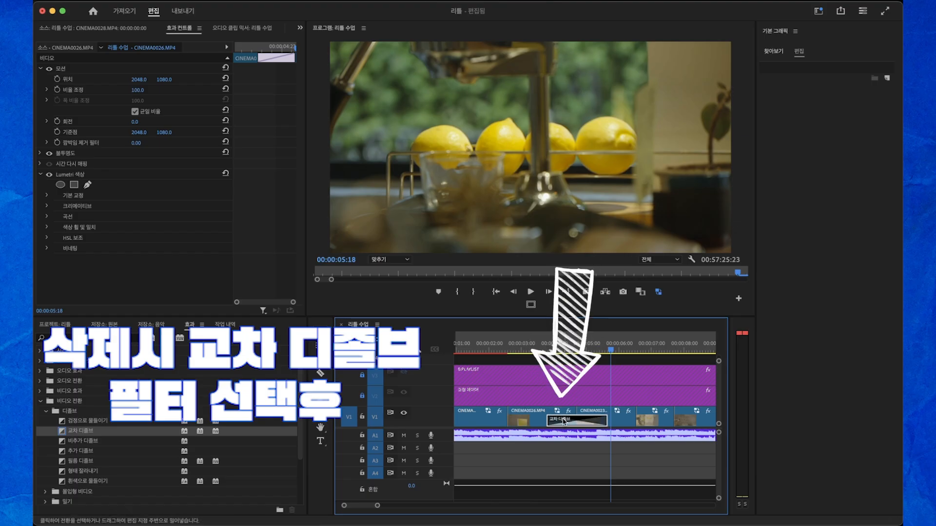
{"action": "left_click", "coordinate": [568, 422]}
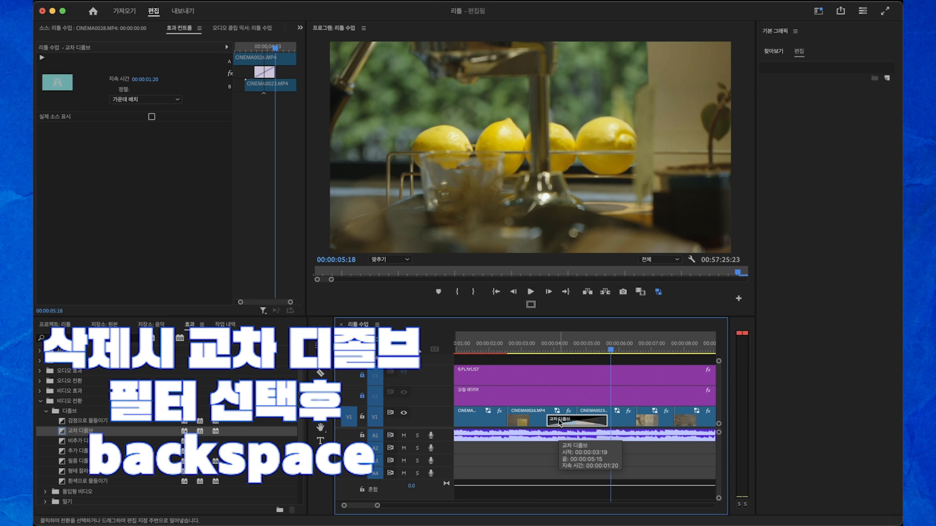
{"action": "key", "text": "BackSpace"}
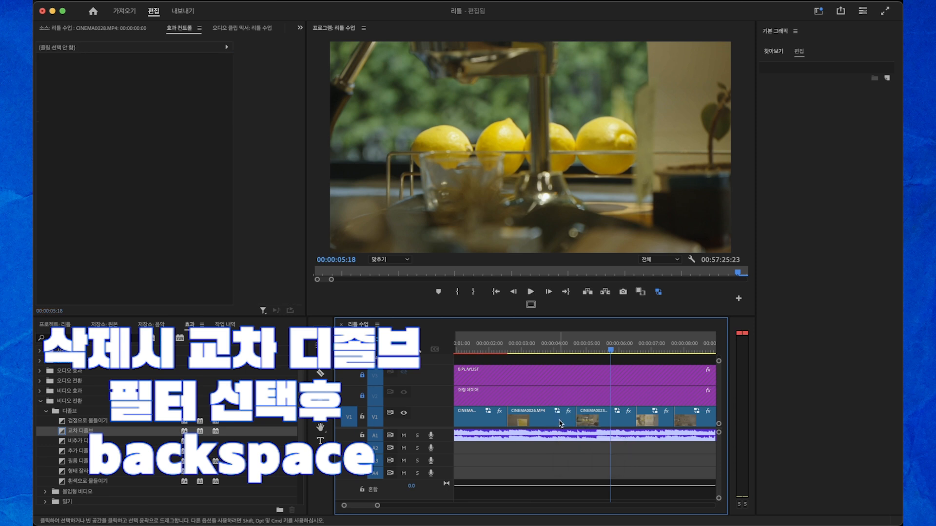
Look through the video transition categories, such as Dissolve and Slide, and the Crossfade audio transitions.
{"action": "left_click", "coordinate": [63, 422]}
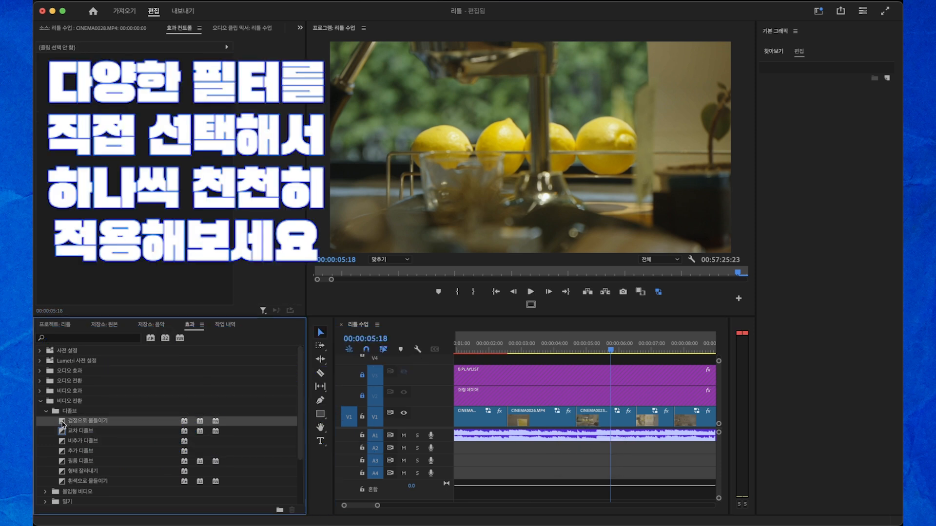
{"action": "left_click", "coordinate": [46, 411]}
{"action": "left_click", "coordinate": [46, 432]}
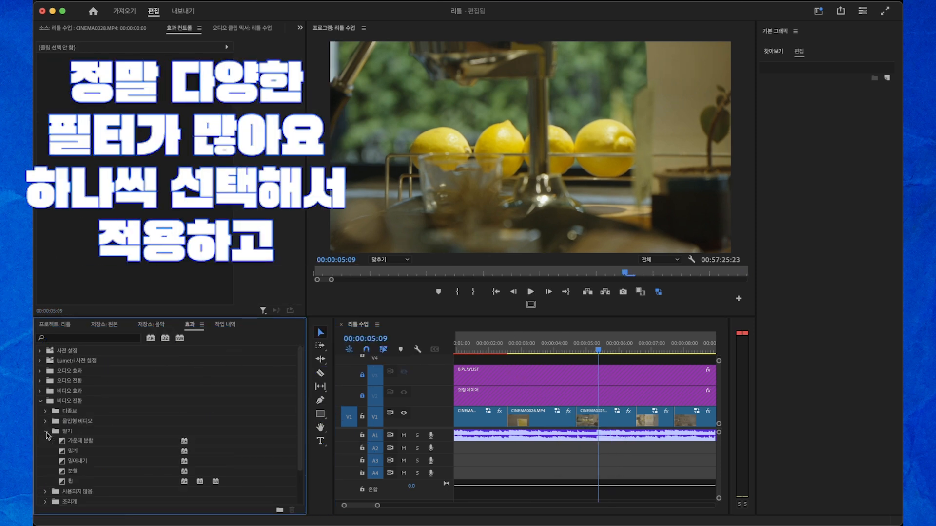
{"action": "left_click", "coordinate": [47, 432]}
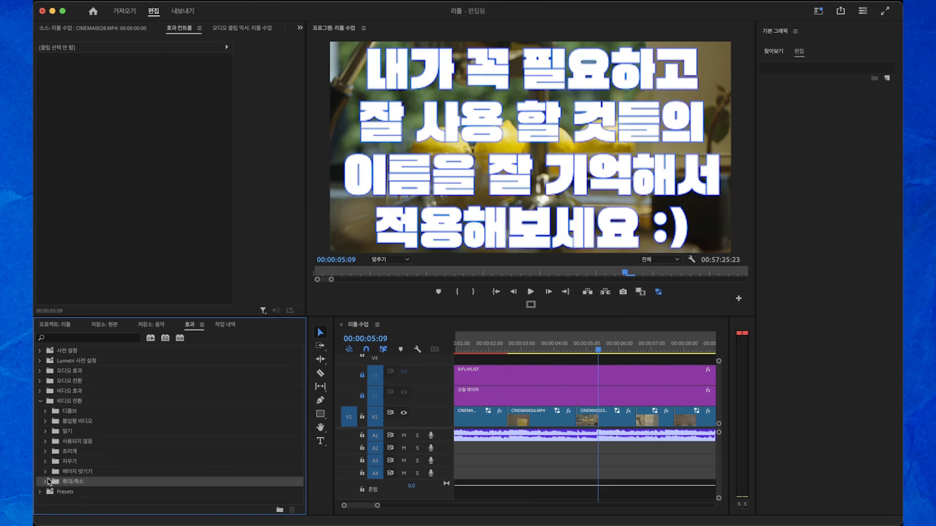
{"action": "left_click", "coordinate": [46, 472]}
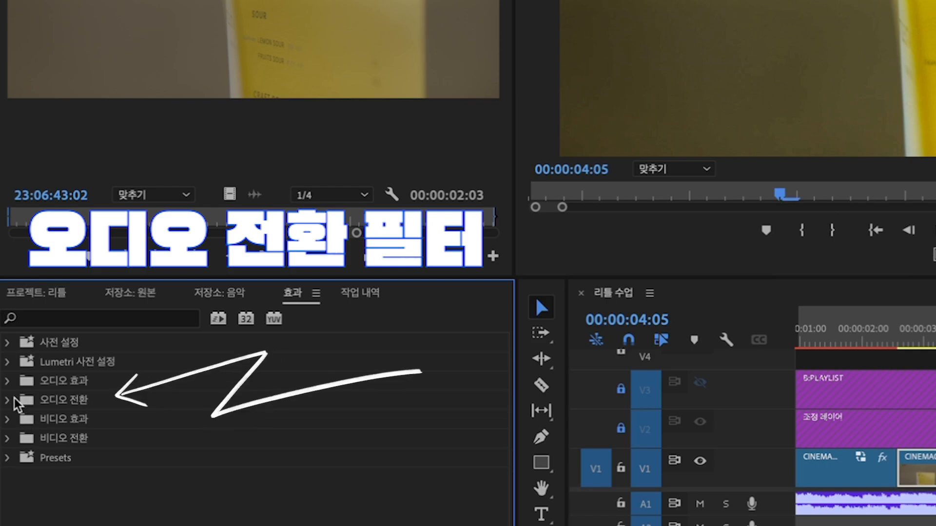
{"action": "left_click", "coordinate": [40, 385]}
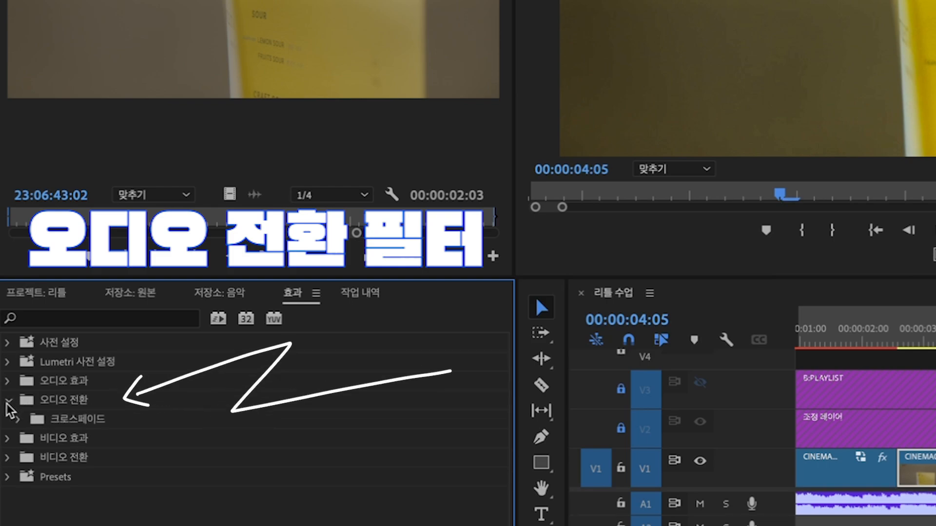
{"action": "left_click", "coordinate": [18, 419]}
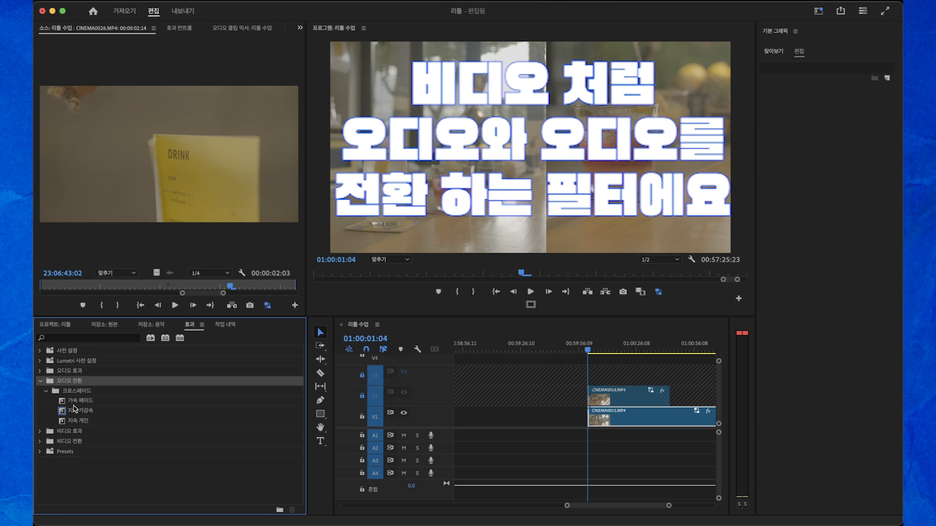
Place Romeo - Uncharted Lands.mp3 on A1 at 01:00:01:04, with Yehezkel Raz - Ballerino.mp3 behind it on the same track.
{"action": "left_click", "coordinate": [53, 324]}
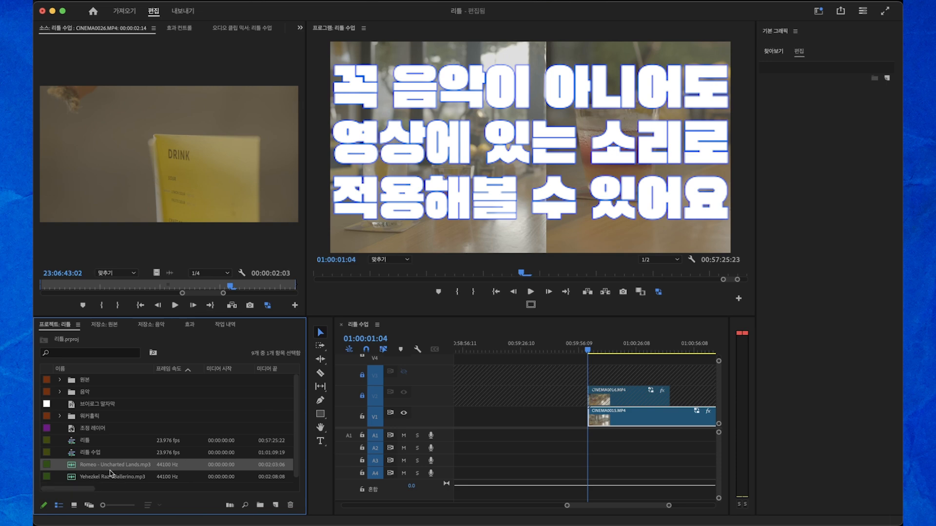
{"action": "left_click_drag", "start_coordinate": [418, 442], "coordinate": [587, 441]}
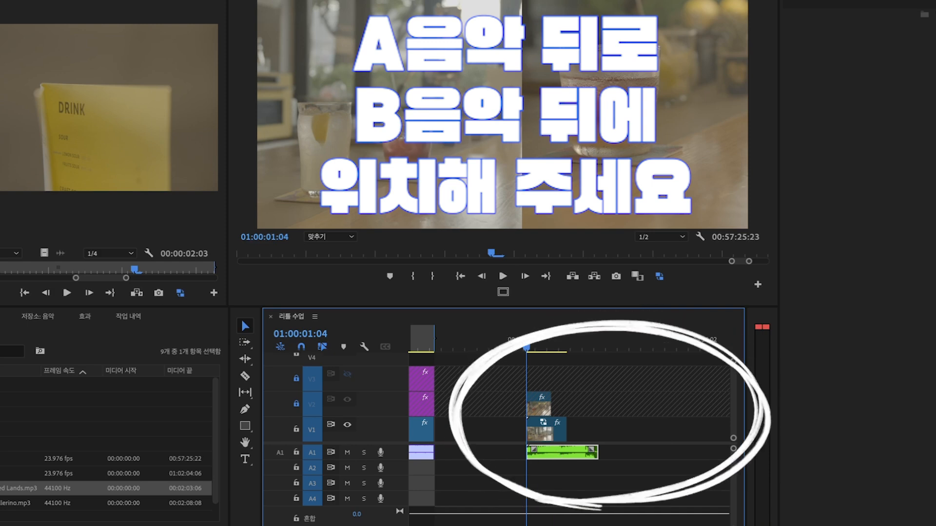
{"action": "left_click_drag", "start_coordinate": [15, 503], "coordinate": [600, 451]}
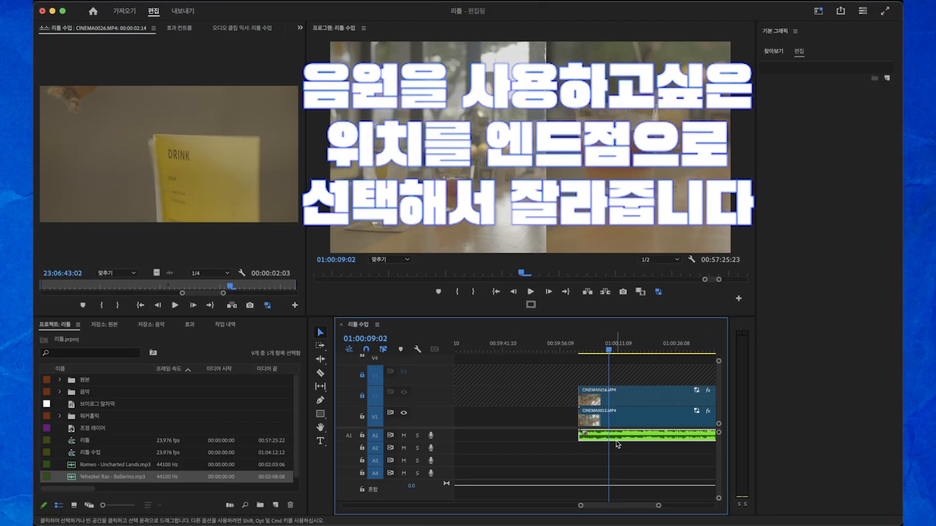
Cut the first music clip on A1 at 01:00:09:02 and delete the part after the cut.
{"action": "key", "text": "c"}
{"action": "left_click", "coordinate": [610, 438]}
{"action": "key", "text": "v"}
{"action": "left_click", "coordinate": [624, 437]}
{"action": "key", "text": "Delete"}
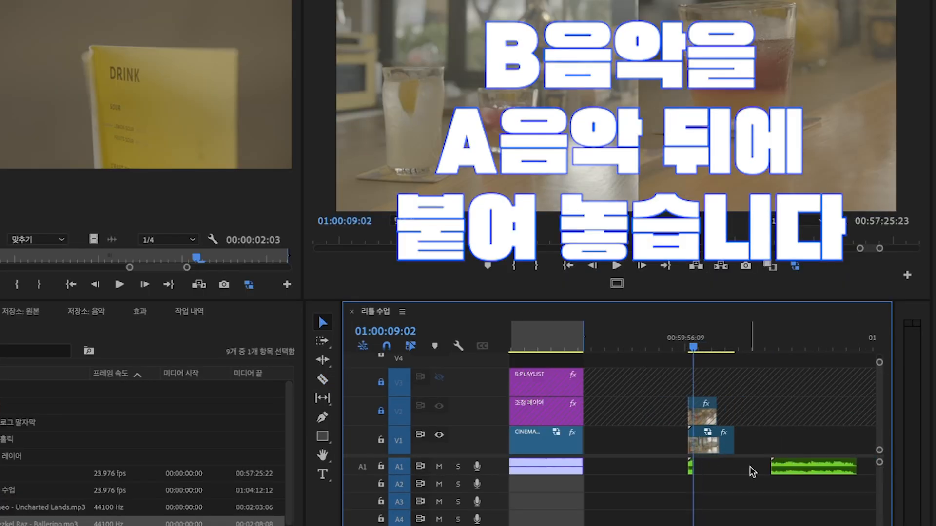
Scrub both music clips for points with a similar rhythm and move the second clip directly against the end of the first.
{"action": "left_click_drag", "start_coordinate": [791, 462], "coordinate": [754, 473]}
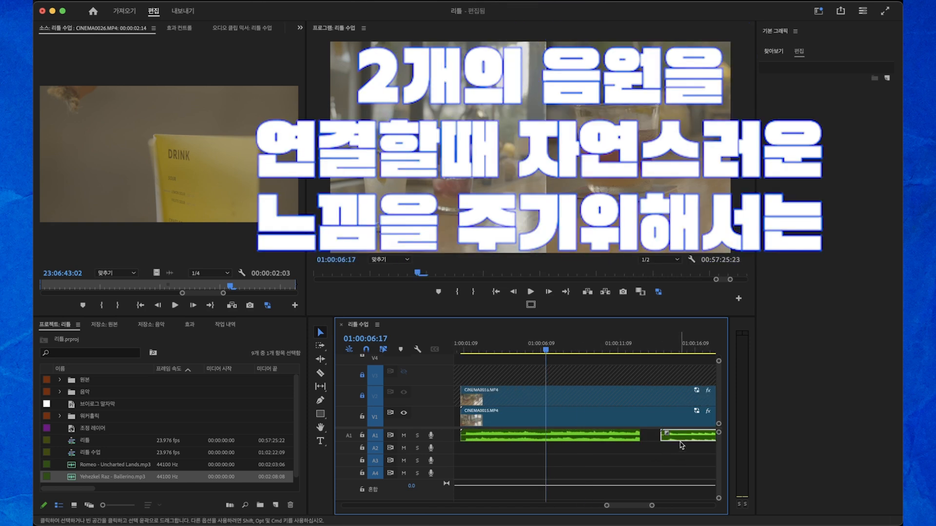
{"action": "left_click", "coordinate": [668, 348]}
{"action": "left_click_drag", "start_coordinate": [668, 347], "coordinate": [582, 350]}
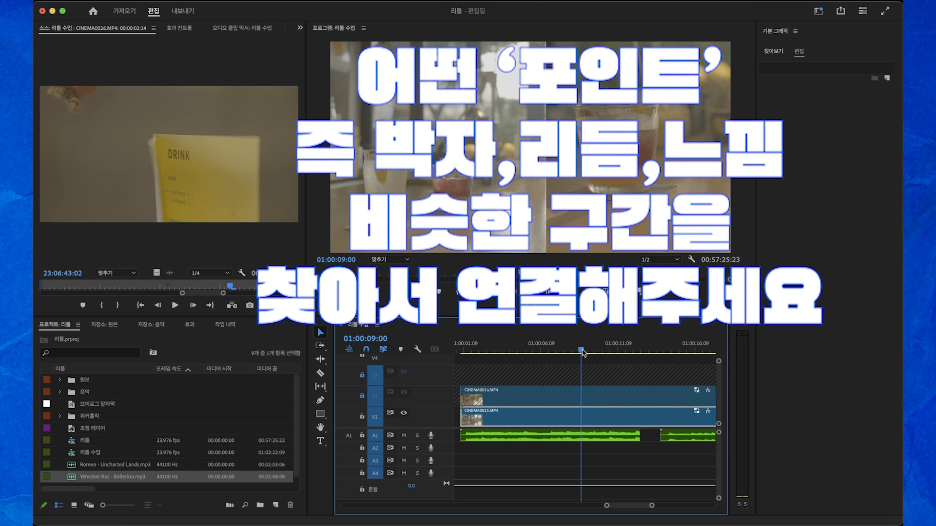
{"action": "left_click", "coordinate": [634, 350]}
{"action": "left_click_drag", "start_coordinate": [636, 352], "coordinate": [638, 352]}
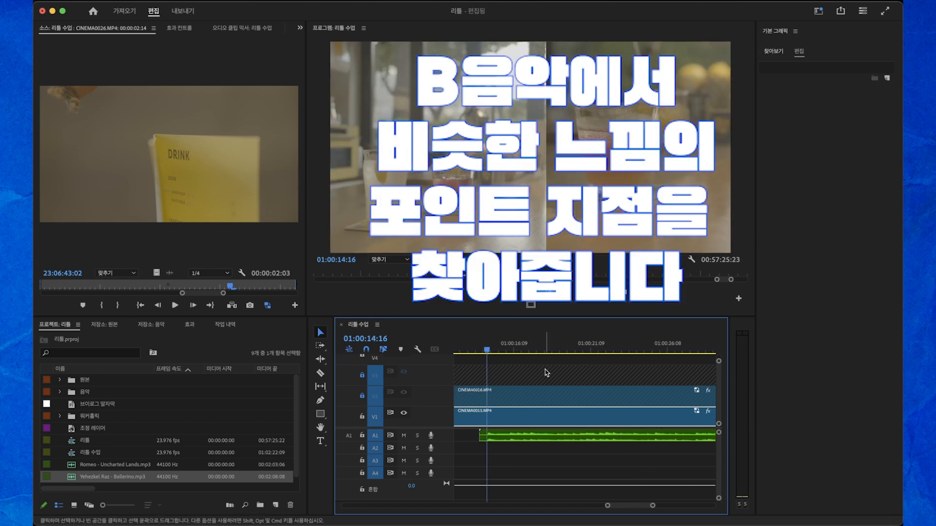
{"action": "scroll", "coordinate": [546, 372], "scroll_direction": "up", "scroll_amount": 3}
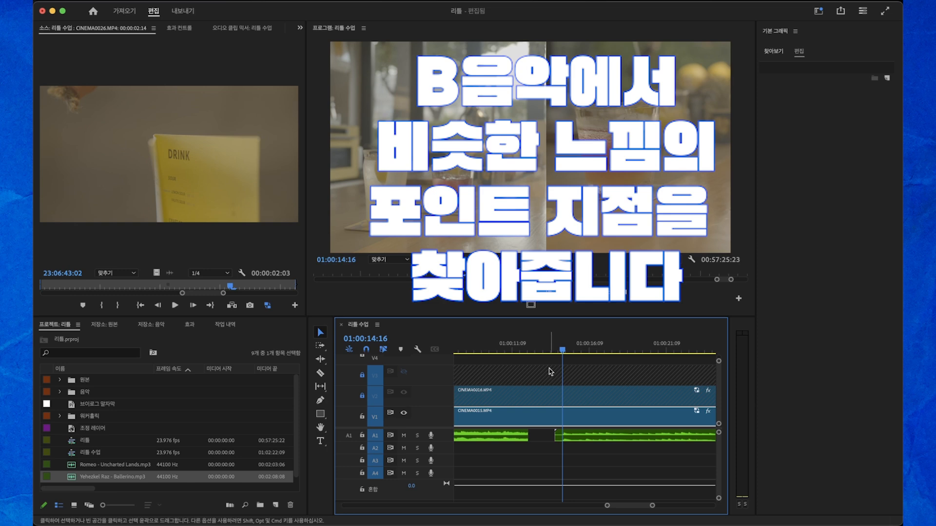
{"action": "left_click_drag", "start_coordinate": [575, 435], "coordinate": [552, 435]}
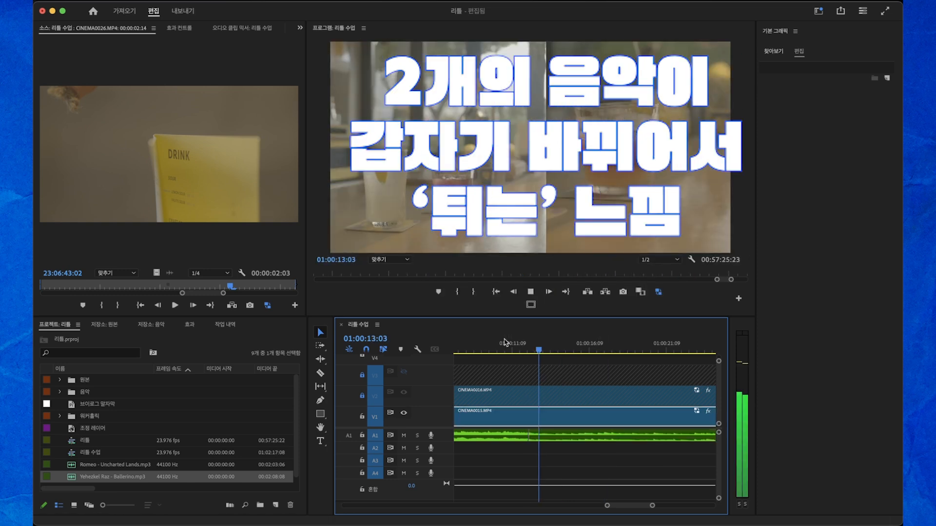
Apply the 지속 가감속 (Constant Power) crossfade audio transition to the cut between the two music clips on A1.
{"action": "key", "text": "space"}
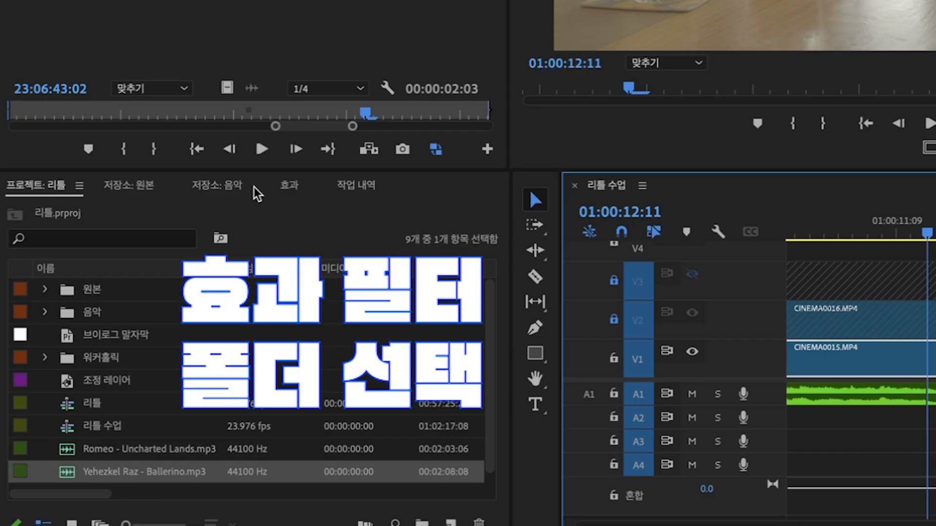
{"action": "left_click", "coordinate": [189, 324]}
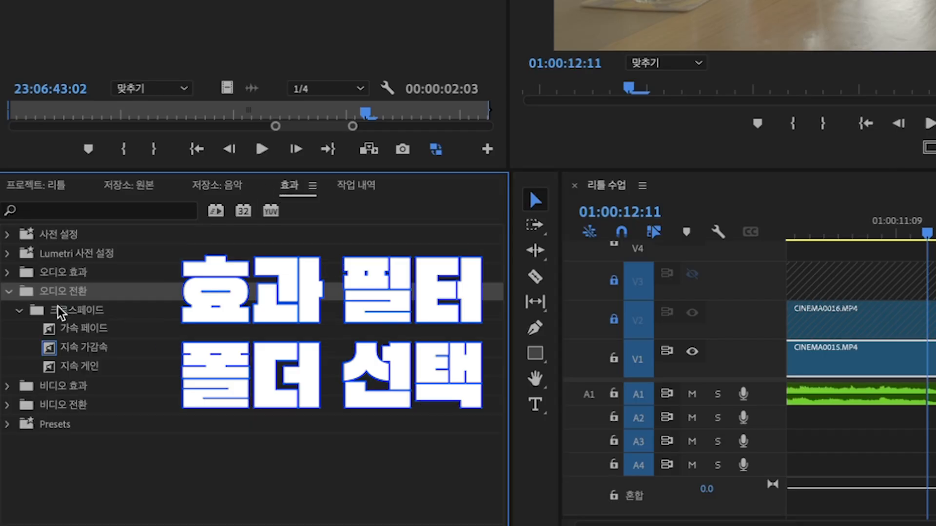
{"action": "left_click", "coordinate": [39, 381]}
{"action": "left_click", "coordinate": [40, 381]}
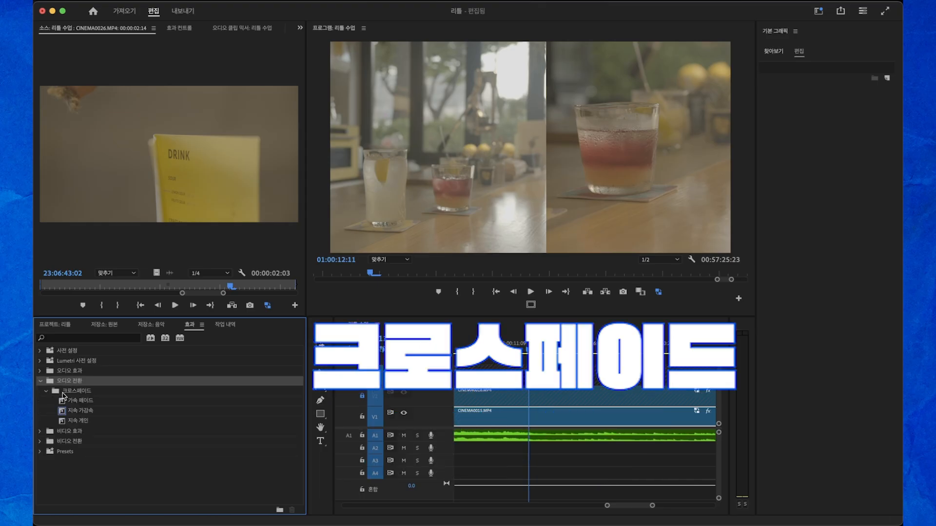
{"action": "double_click", "coordinate": [57, 392]}
{"action": "left_click", "coordinate": [80, 412]}
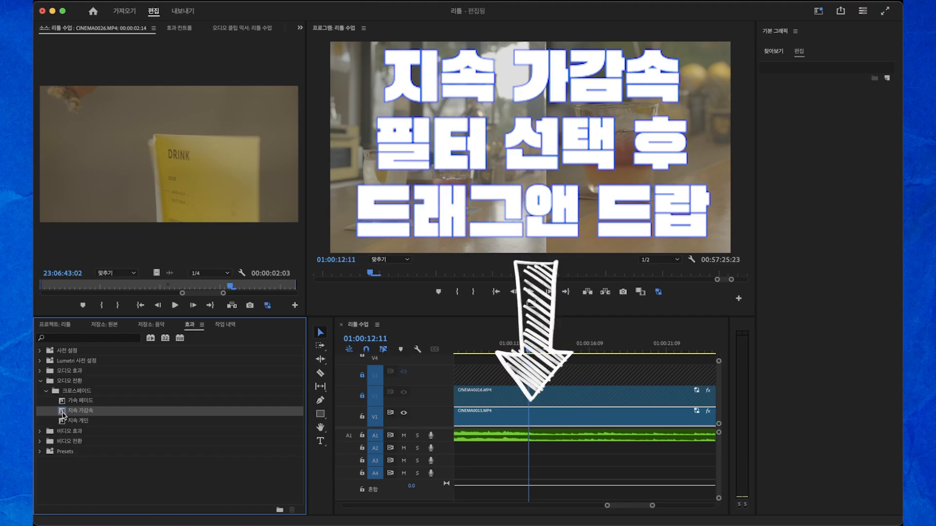
{"action": "left_click_drag", "start_coordinate": [61, 415], "coordinate": [530, 438]}
Play the A1 music from just before the cut through the crossfade to hear the transition.
{"action": "left_click", "coordinate": [500, 349]}
{"action": "key", "text": "space"}
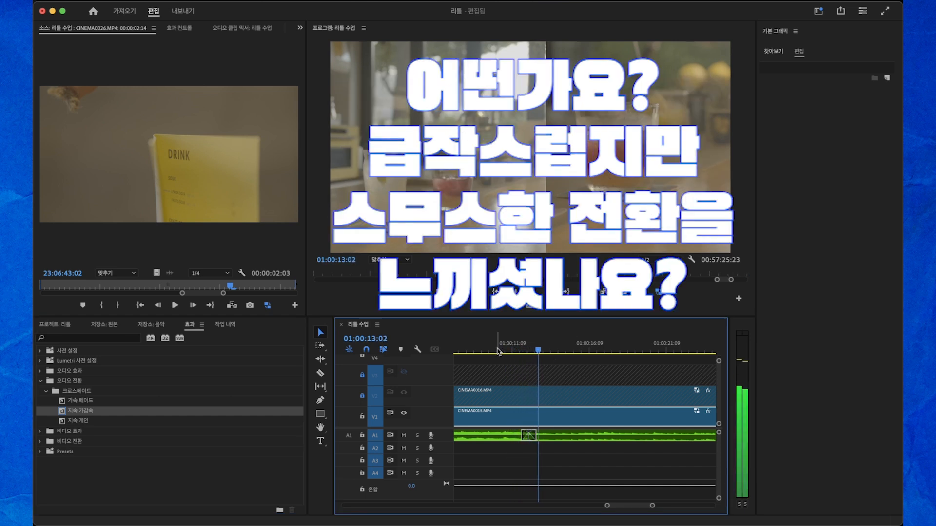
{"action": "key", "text": "space"}
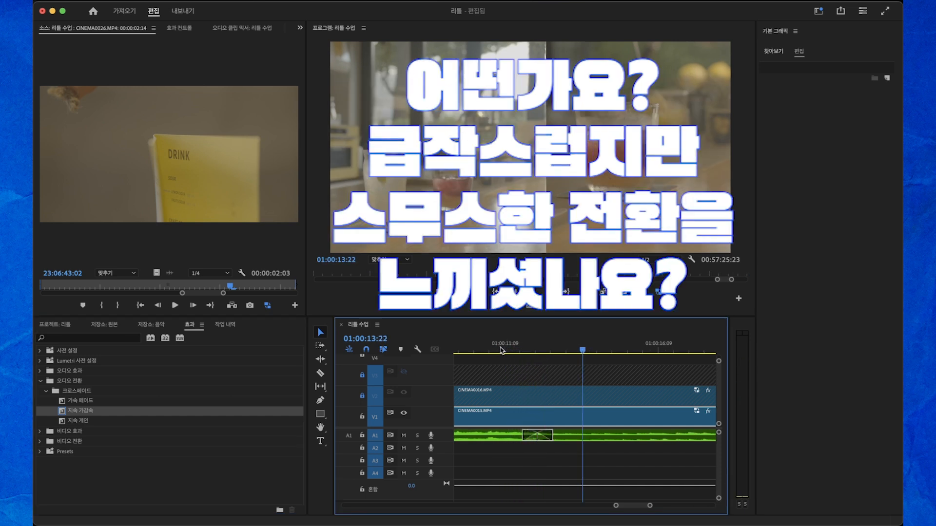
Adjust the duration of the crossfade between the two music clips on A1 by moving its end edge.
{"action": "left_click", "coordinate": [588, 350]}
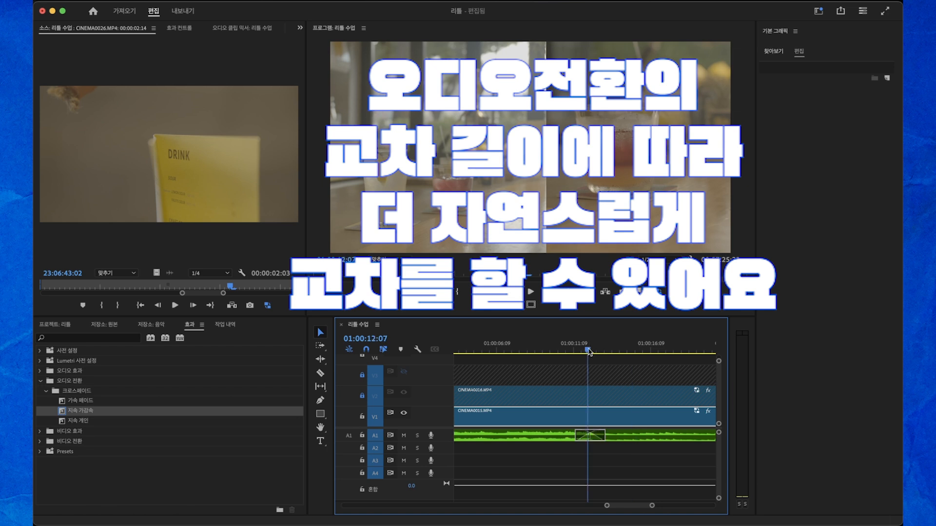
{"action": "key", "text": "="}
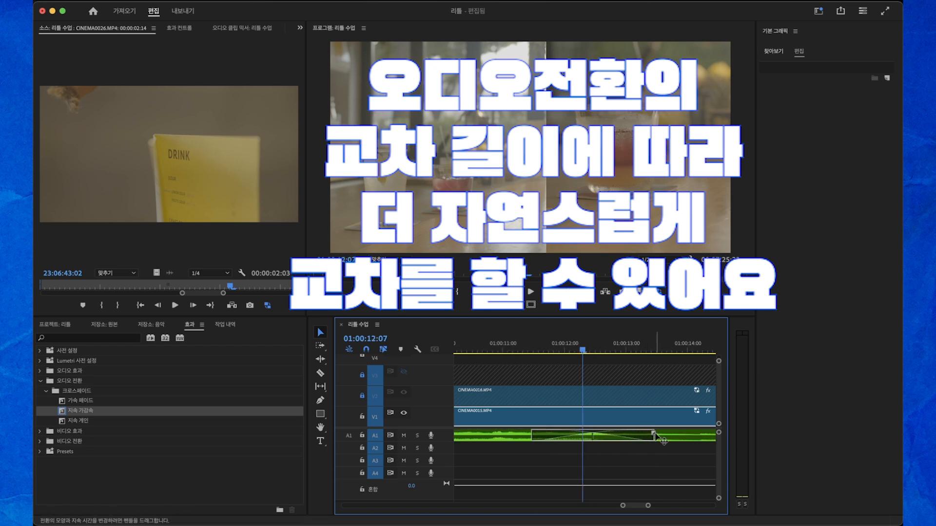
{"action": "left_click_drag", "start_coordinate": [661, 441], "coordinate": [647, 441]}
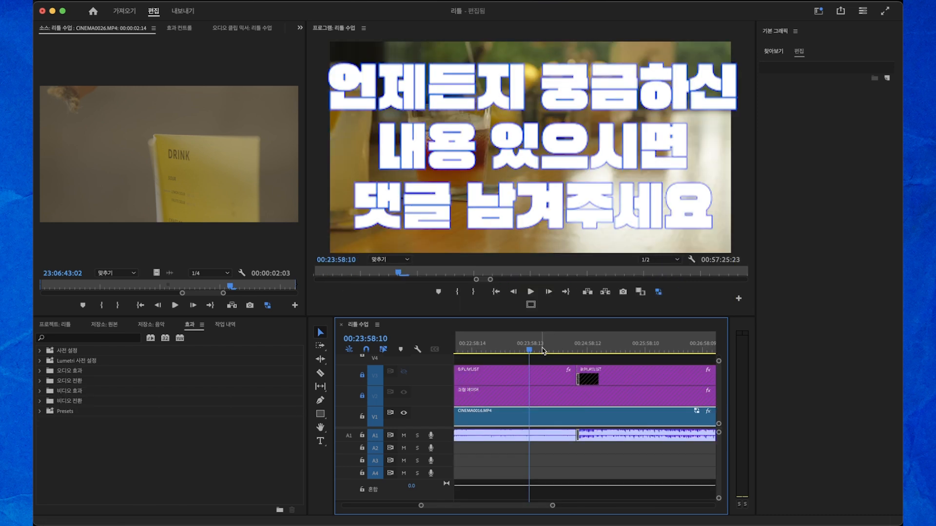